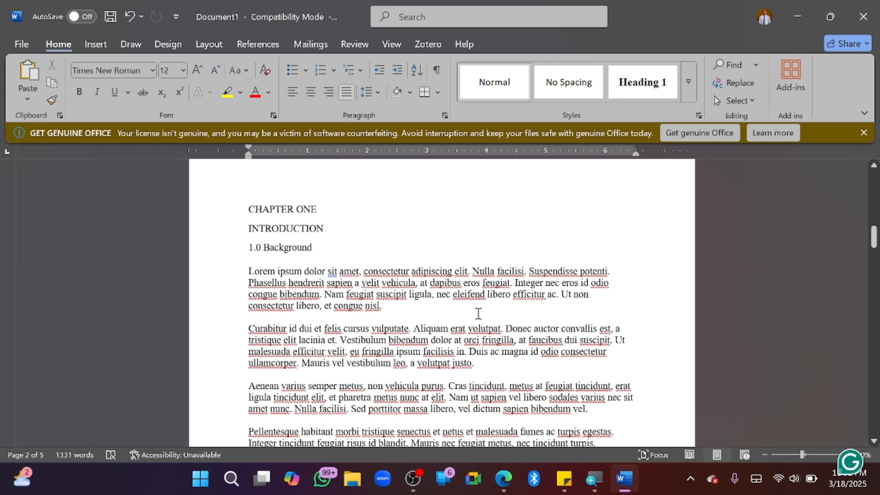
# Scroll through the thesis and look over the full Styles gallery
pyautogui.scroll(-2, 478, 314)
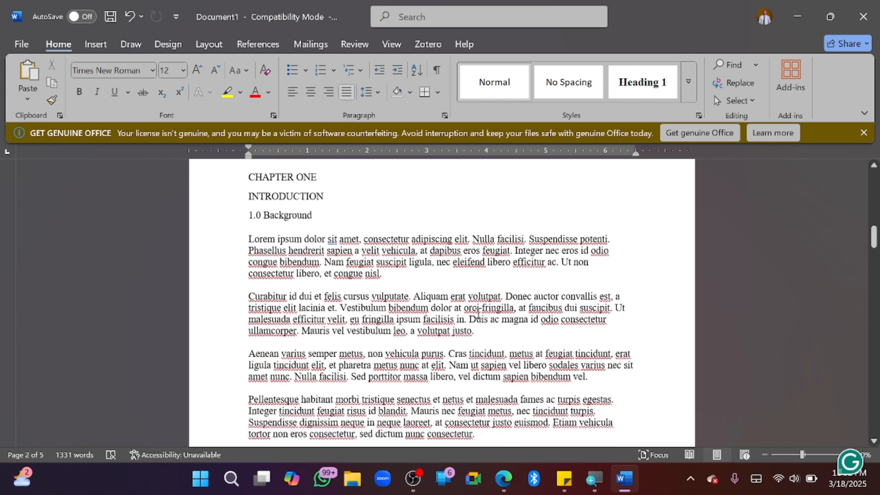
pyautogui.scroll(3, 478, 313)
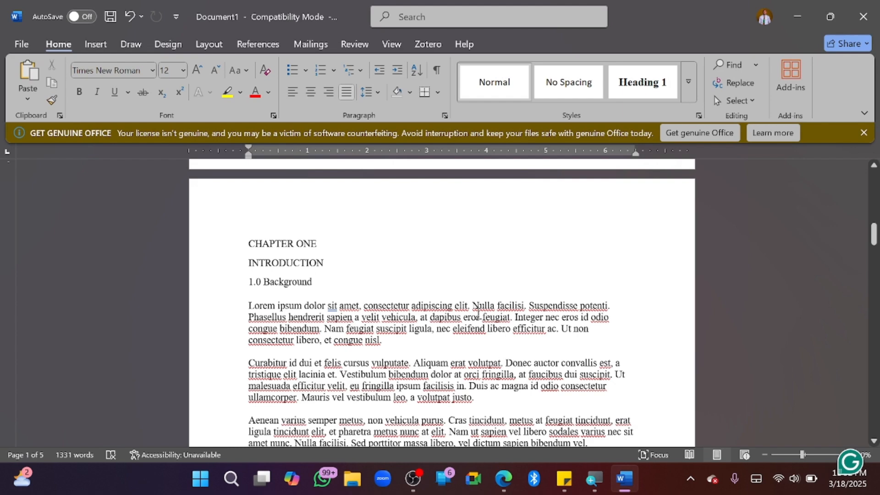
pyautogui.scroll(-3, 477, 314)
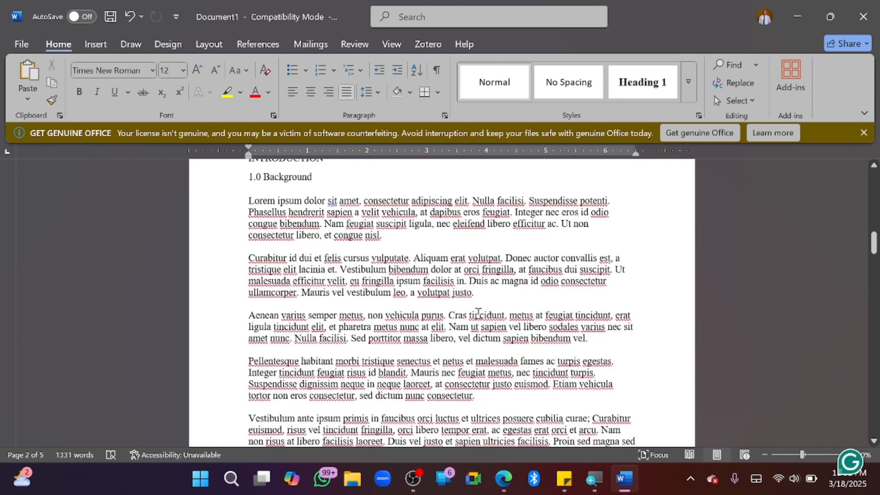
pyautogui.scroll(2, 407, 275)
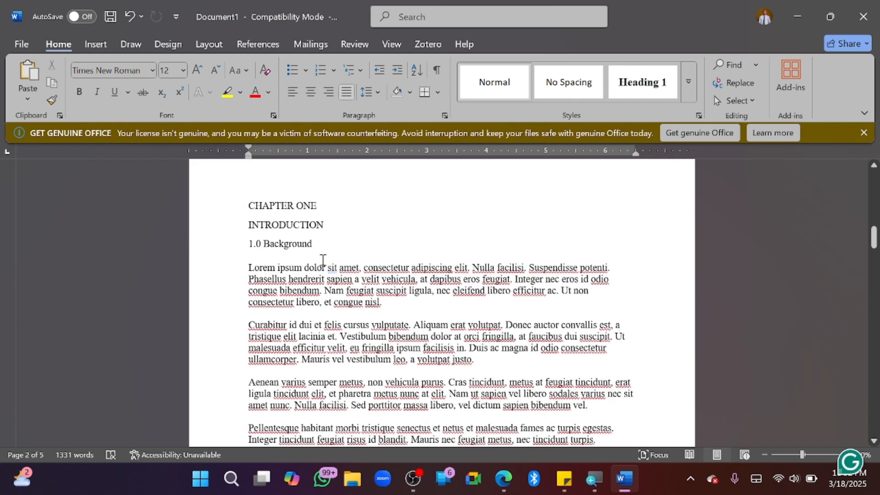
pyautogui.scroll(4, 359, 285)
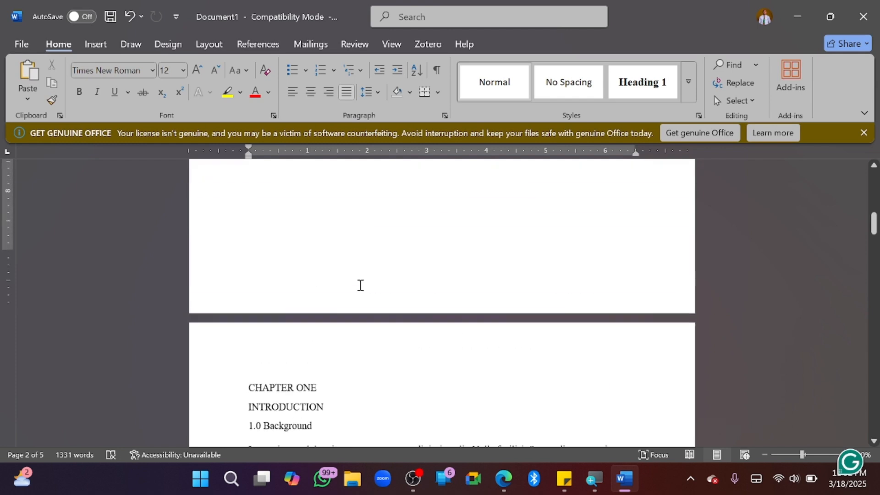
pyautogui.scroll(-1, 360, 285)
pyautogui.scroll(11, 360, 284)
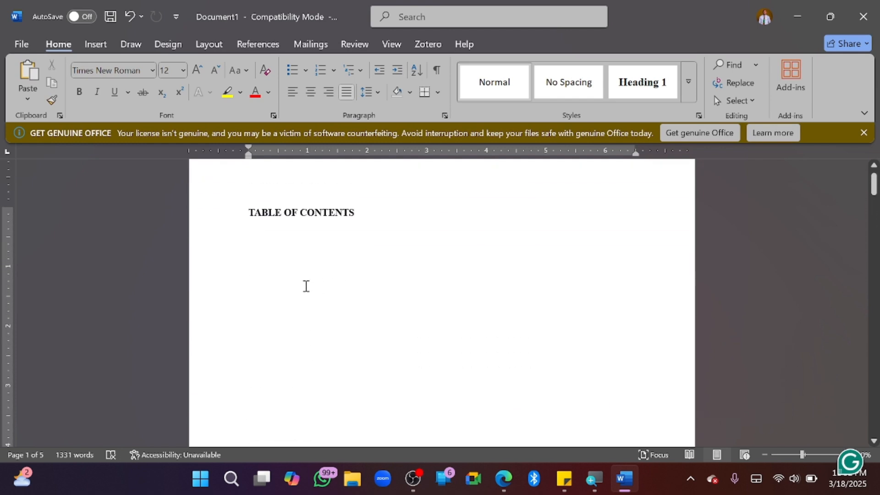
pyautogui.scroll(-10, 306, 286)
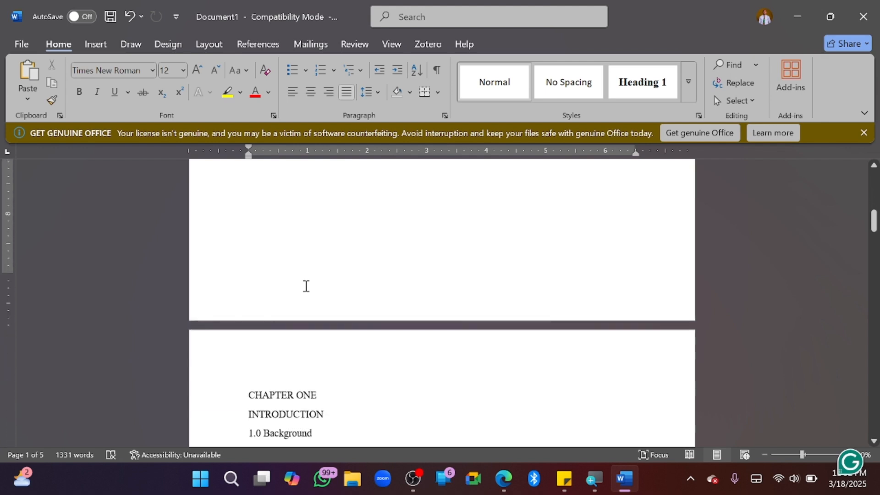
pyautogui.scroll(-2, 306, 286)
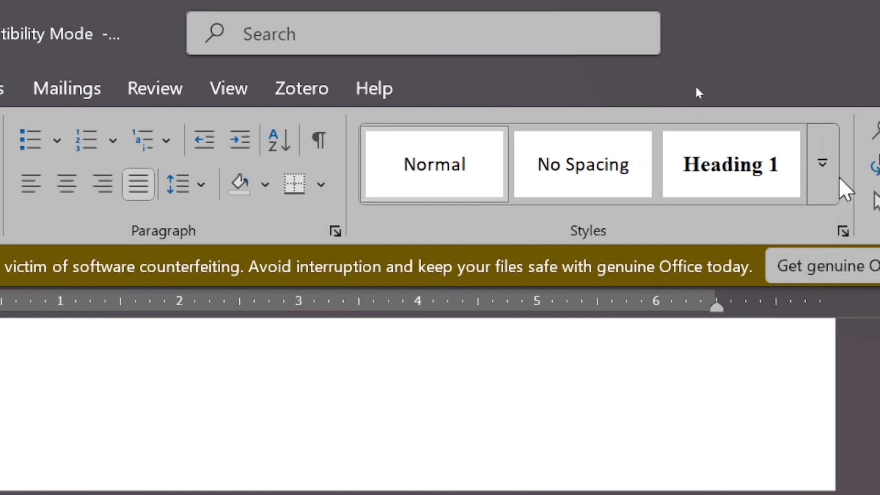
pyautogui.click(818, 167)
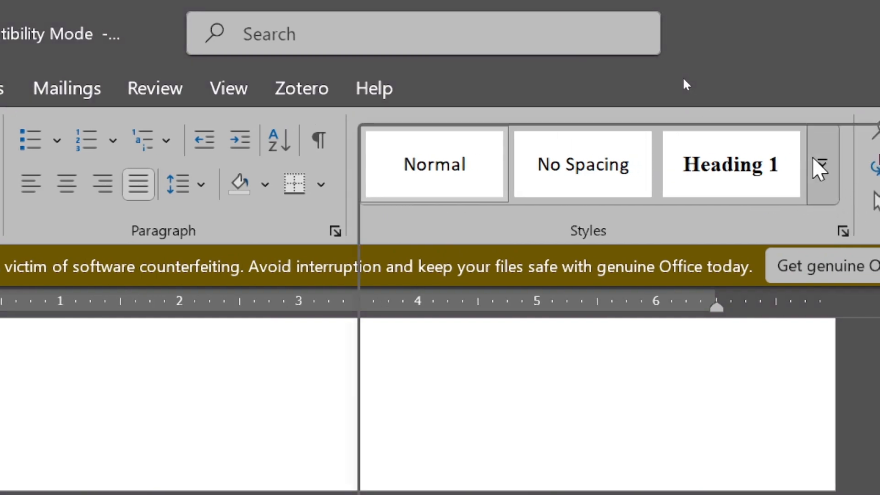
pyautogui.click(631, 413)
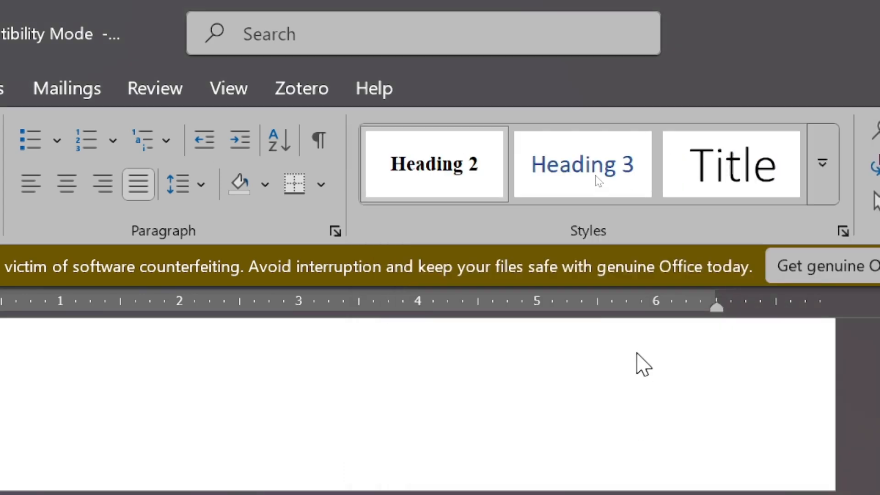
pyautogui.click(832, 168)
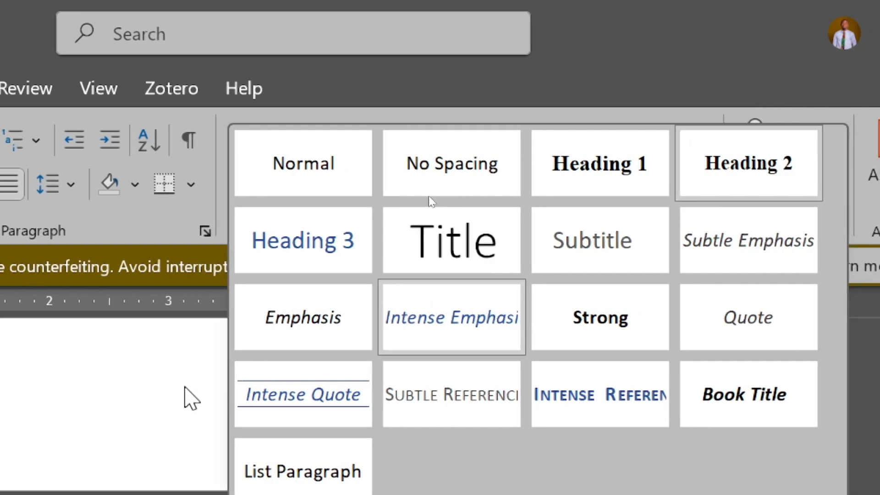
pyautogui.click(170, 394)
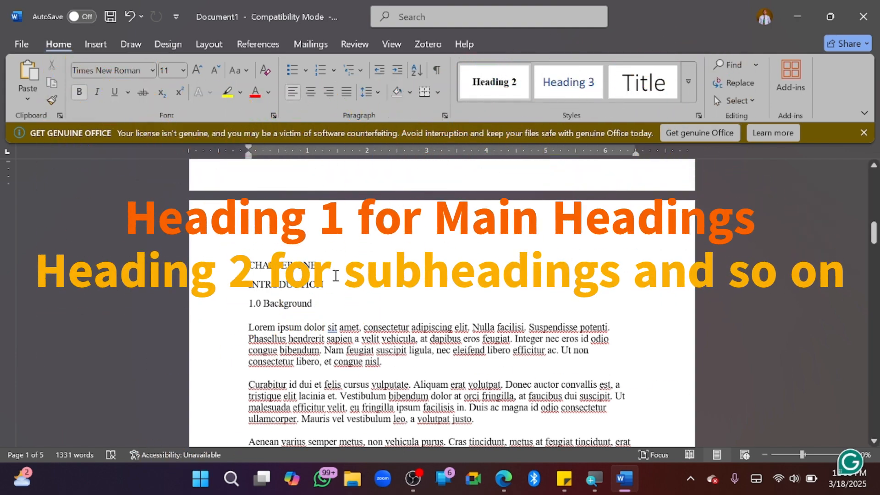
# Style the CHAPTER ONE line as Heading 1, after briefly trying Heading 2
pyautogui.click(238, 265)
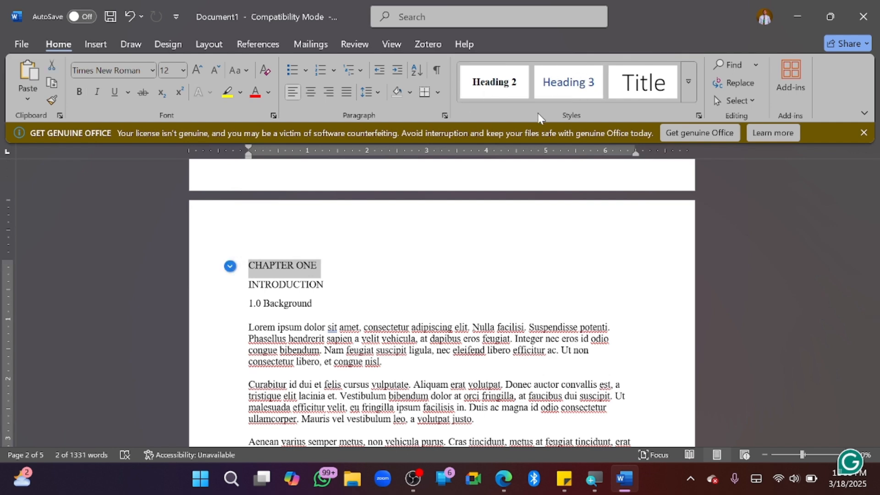
pyautogui.click(692, 90)
pyautogui.click(692, 90)
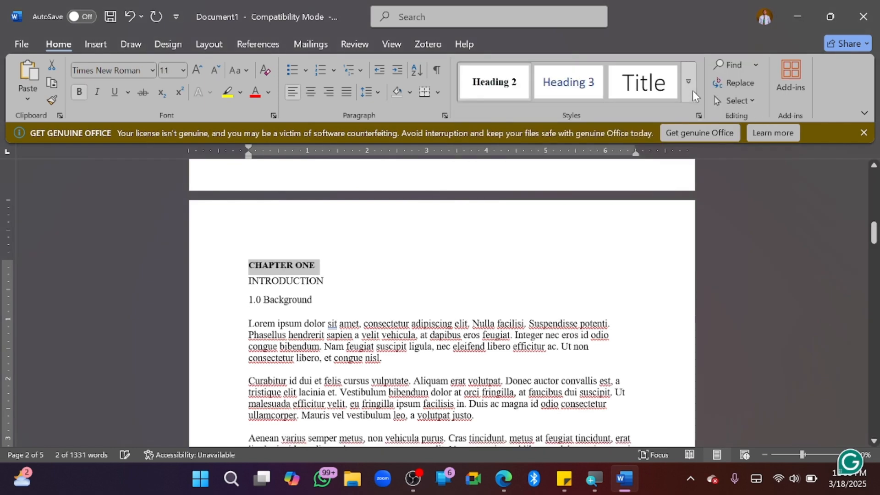
pyautogui.click(692, 89)
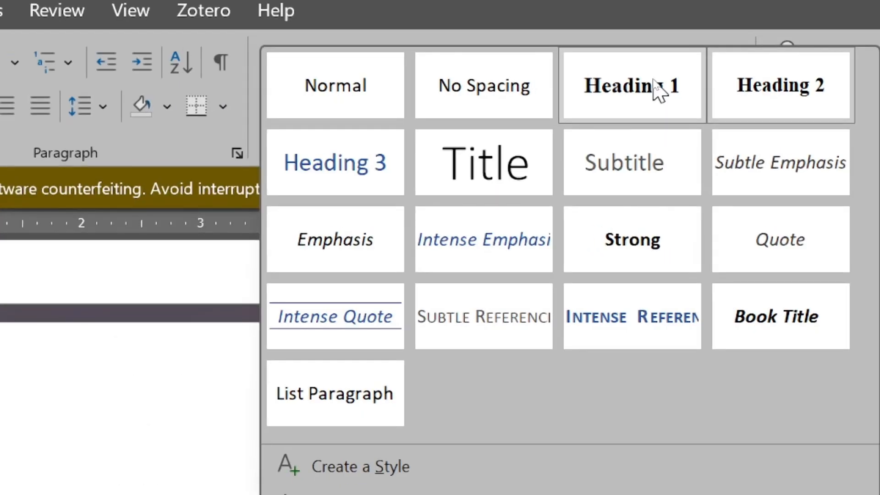
pyautogui.click(660, 89)
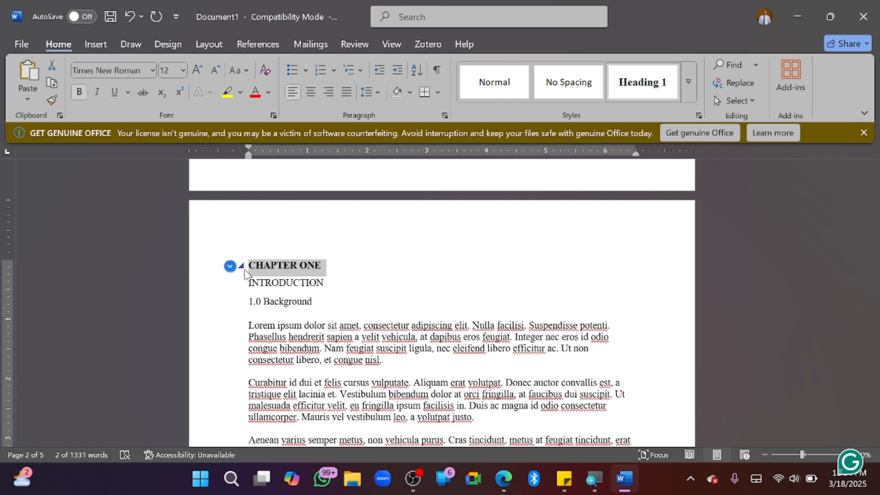
pyautogui.click(354, 45)
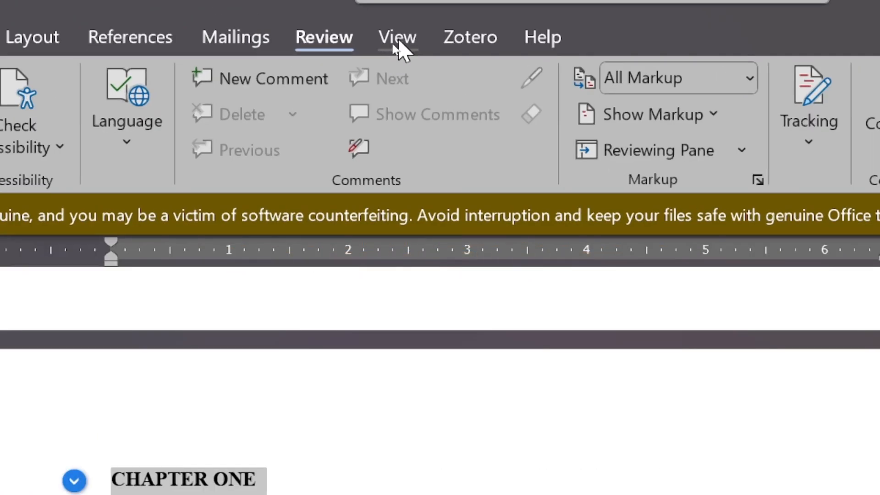
# Turn on the Navigation Pane so CHAPTER ONE shows in the Headings list
pyautogui.click(394, 39)
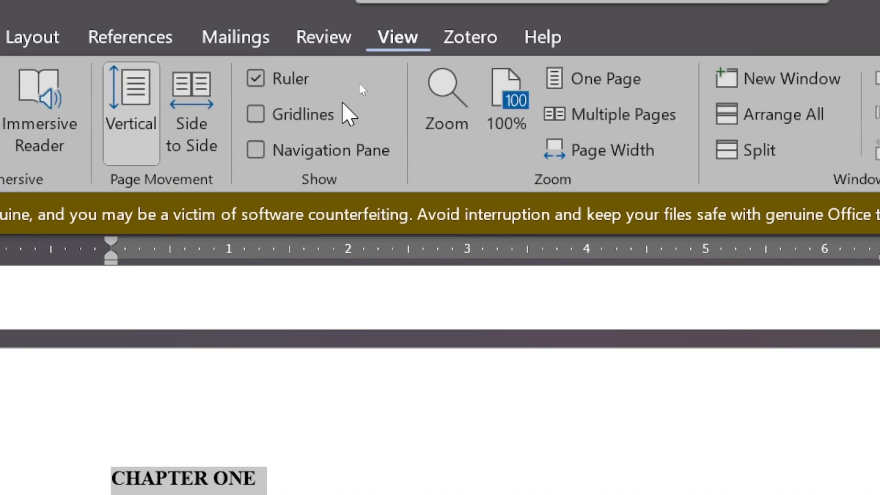
pyautogui.click(253, 152)
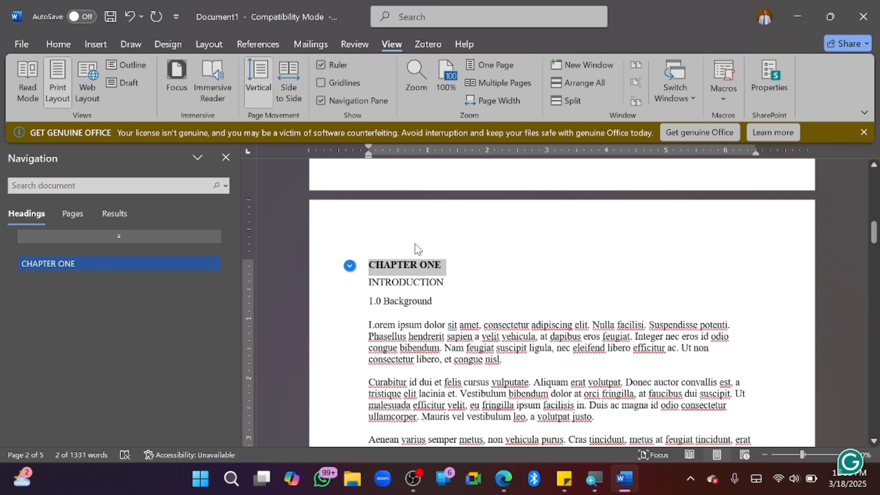
pyautogui.click(59, 44)
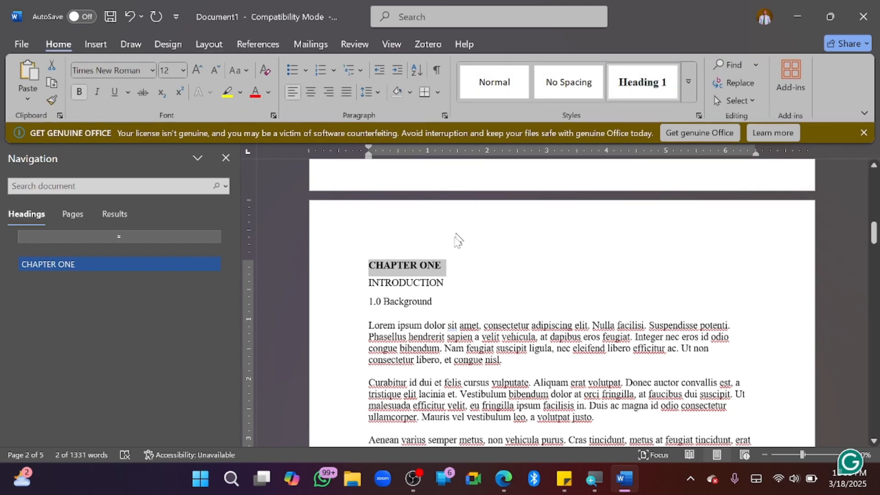
# Apply the Heading 1 style to the INTRODUCTION line
pyautogui.click(447, 282)
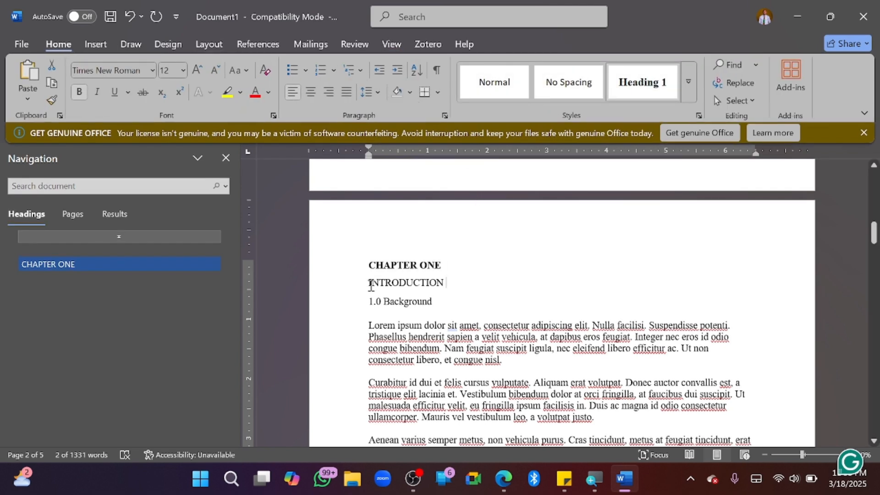
pyautogui.click(353, 285)
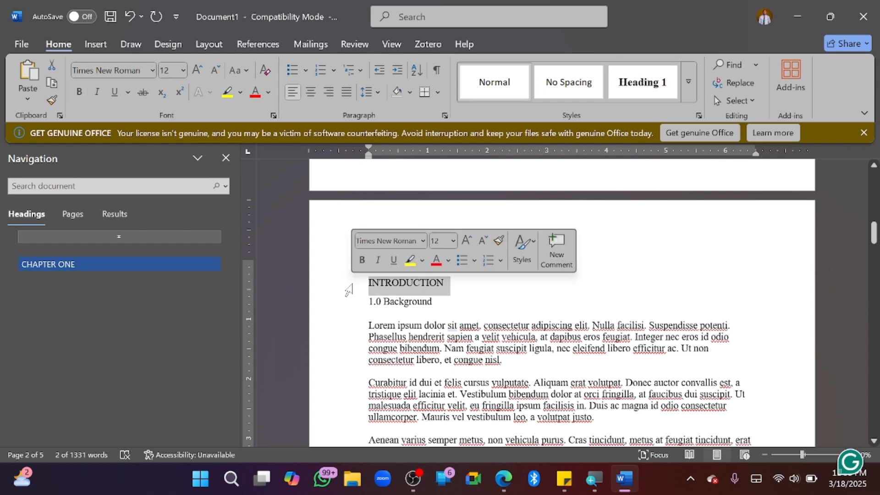
pyautogui.click(653, 85)
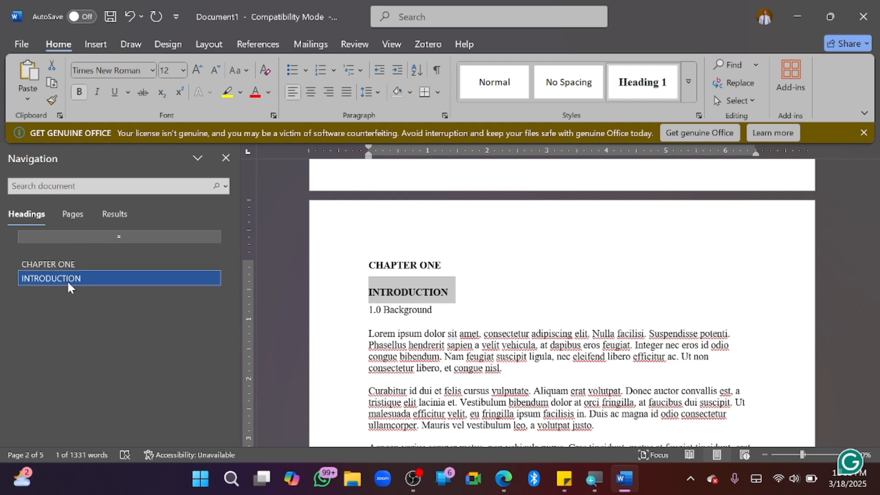
# Make 1.0 Background a Heading 2 nested under INTRODUCTION
pyautogui.click(439, 309)
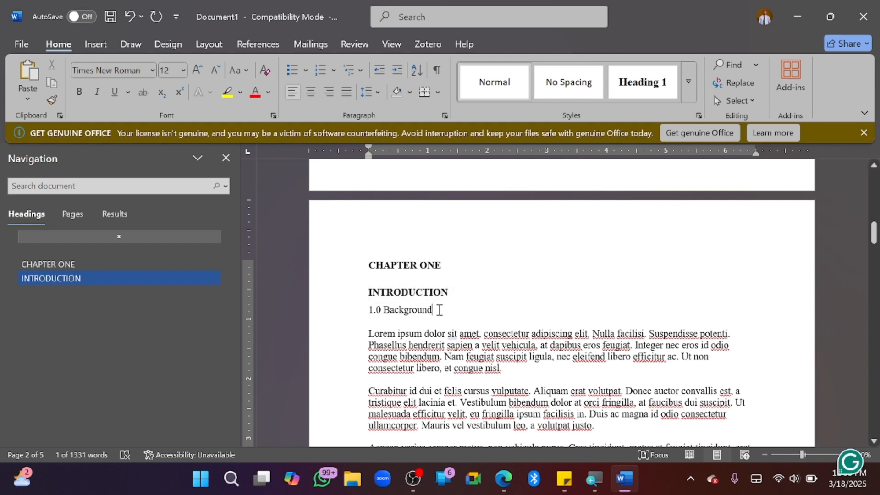
pyautogui.moveTo(442, 310); pyautogui.dragTo(350, 302)
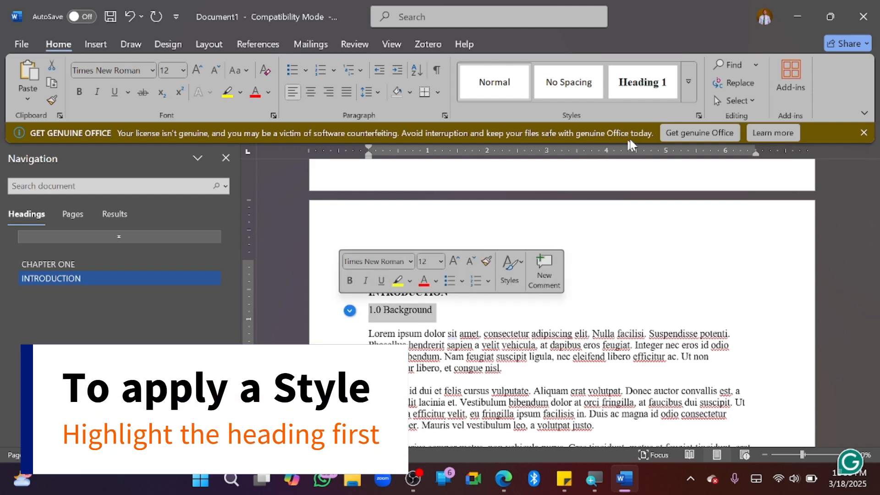
pyautogui.click(694, 82)
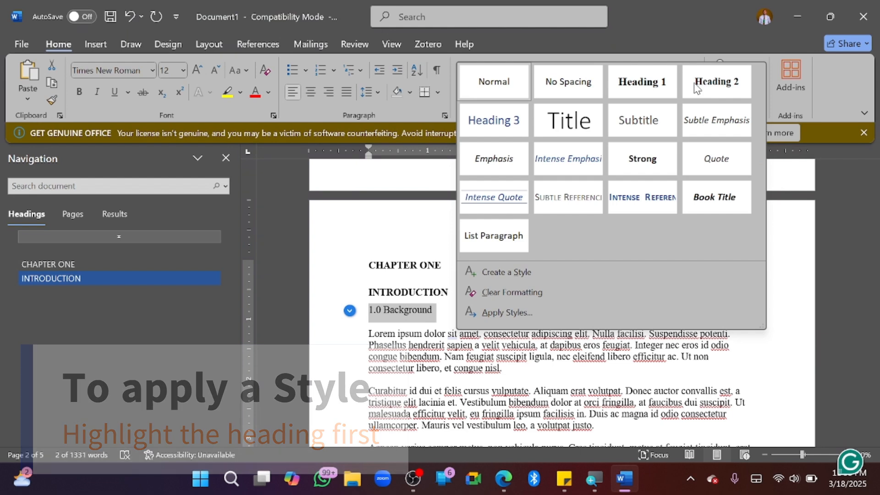
pyautogui.click(713, 87)
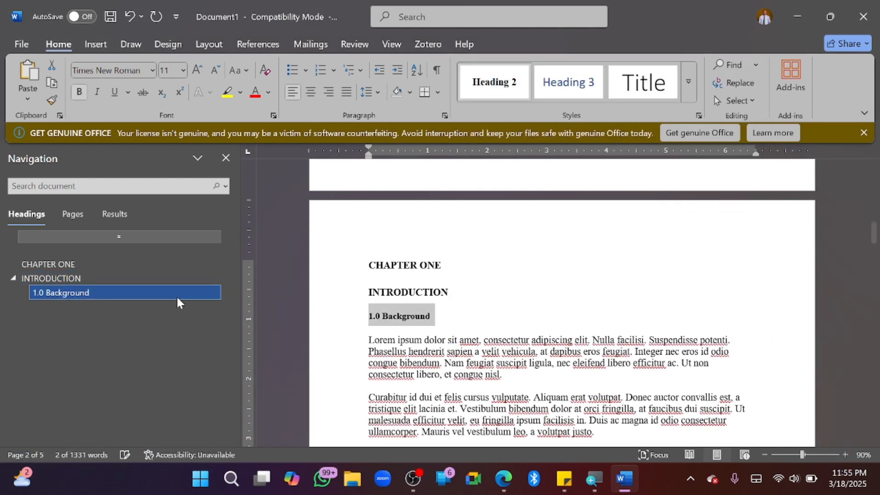
pyautogui.click(69, 293)
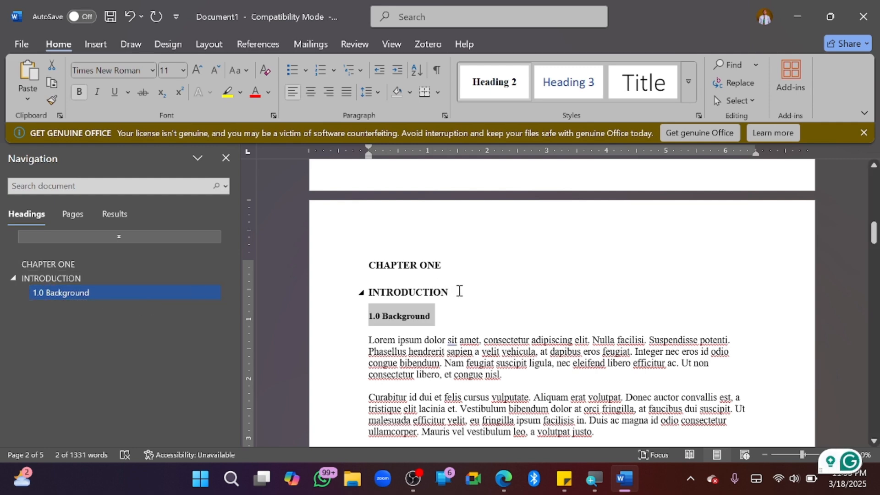
pyautogui.press('Up')
# Centre the CHAPTER ONE and INTRODUCTION headings
pyautogui.keyDown('shift'); pyautogui.click(358, 259); pyautogui.keyUp('shift')
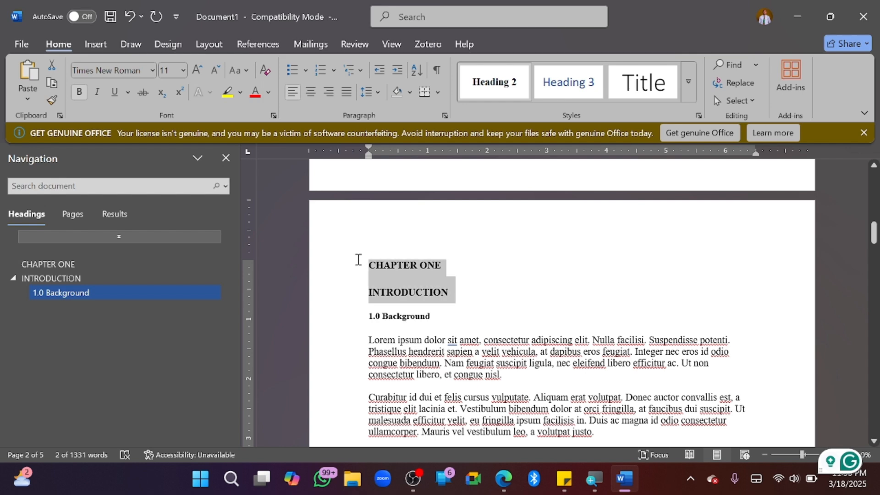
pyautogui.click(310, 93)
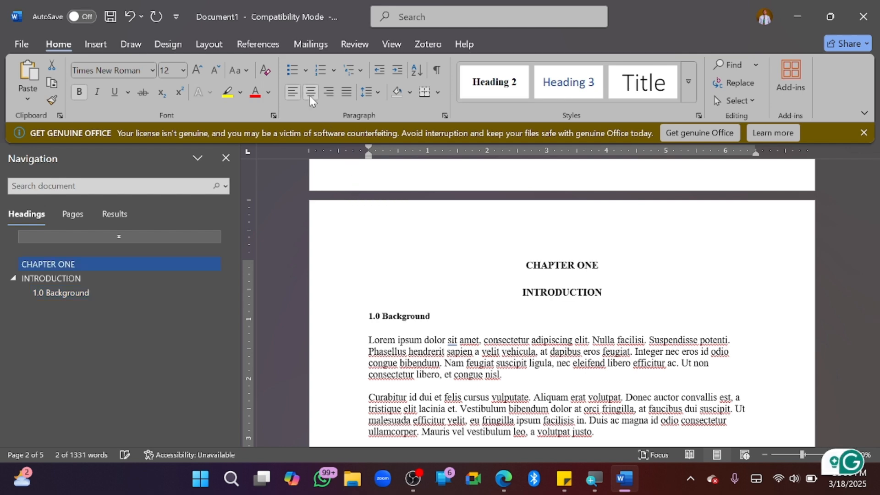
pyautogui.click(435, 314)
# Style Problem Statement as a Heading 2
pyautogui.scroll(-6, 435, 314)
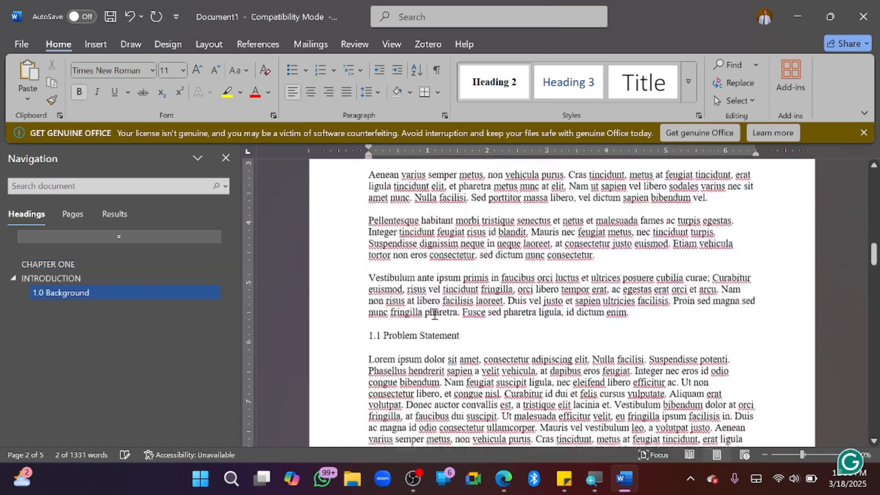
pyautogui.scroll(-1, 435, 315)
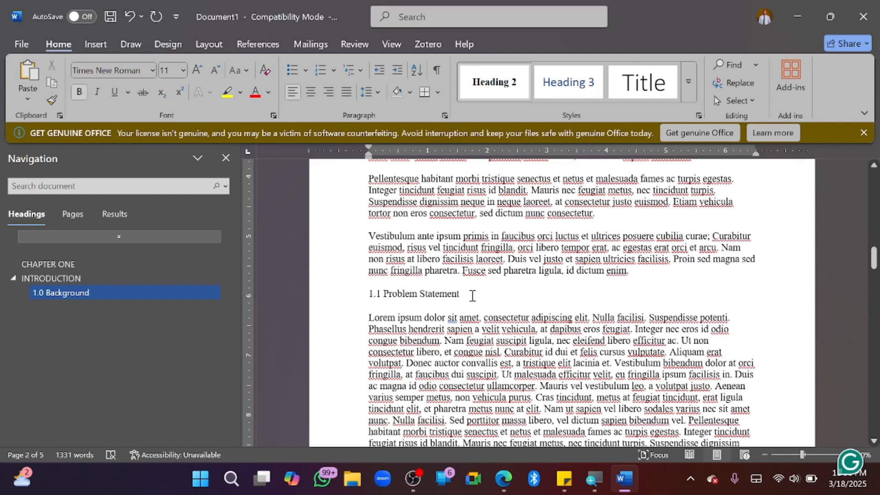
pyautogui.click(352, 294)
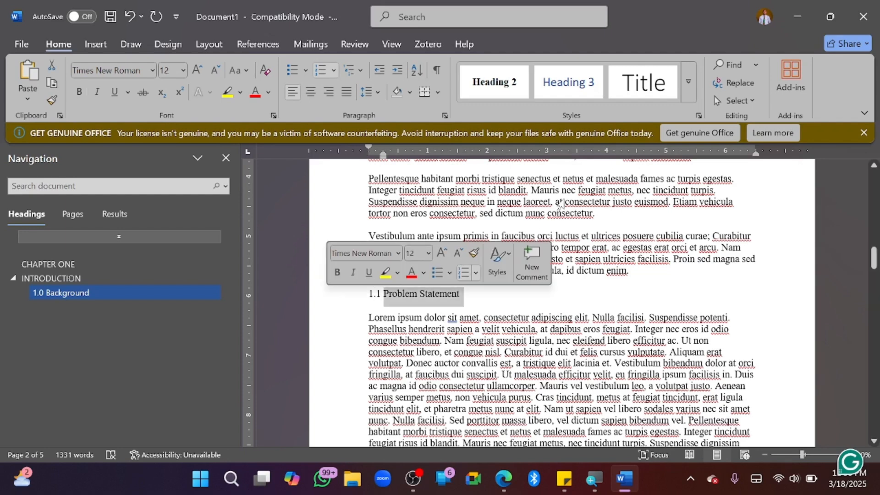
pyautogui.click(506, 98)
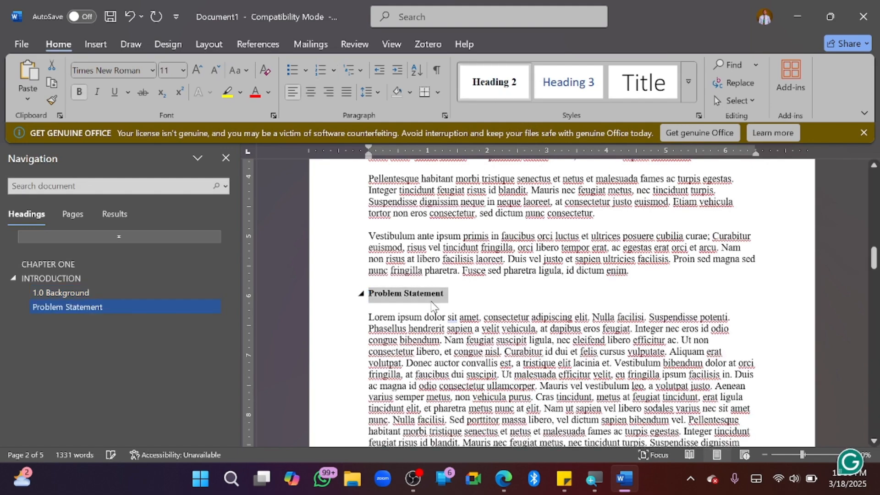
pyautogui.scroll(-6, 432, 312)
pyautogui.scroll(-2, 432, 303)
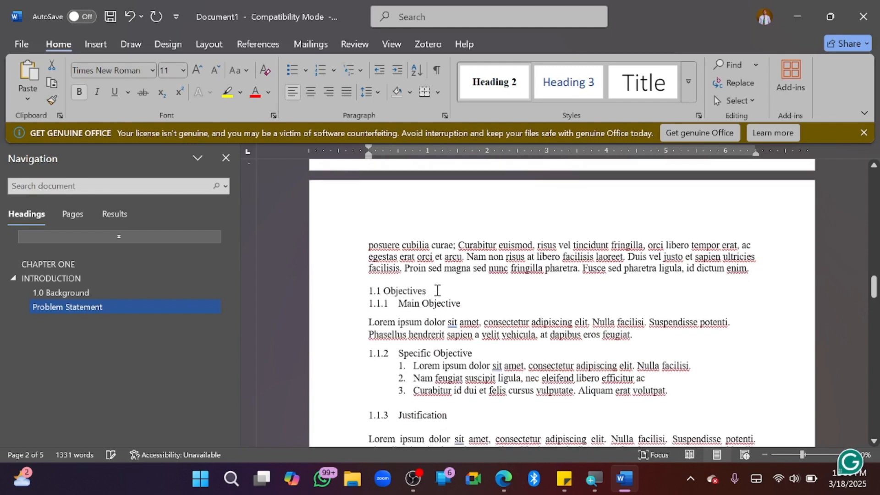
# Apply Heading 2 to the Objectives heading text
pyautogui.click(334, 287)
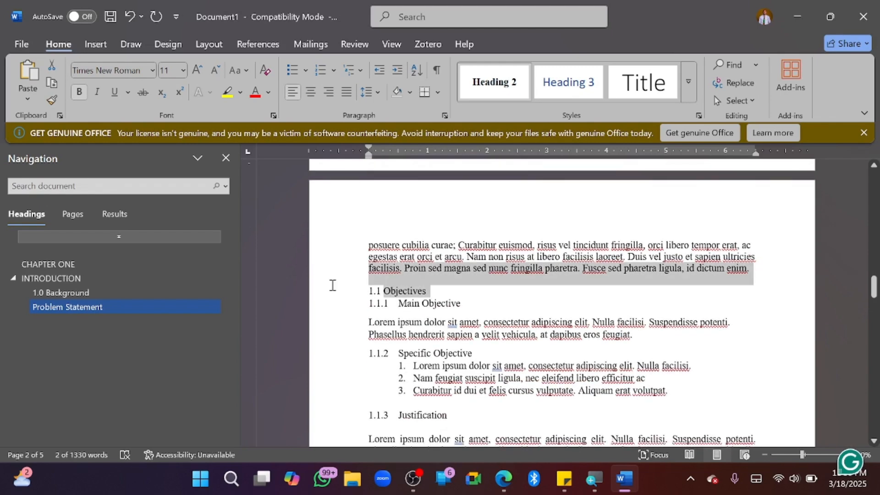
pyautogui.click(410, 290)
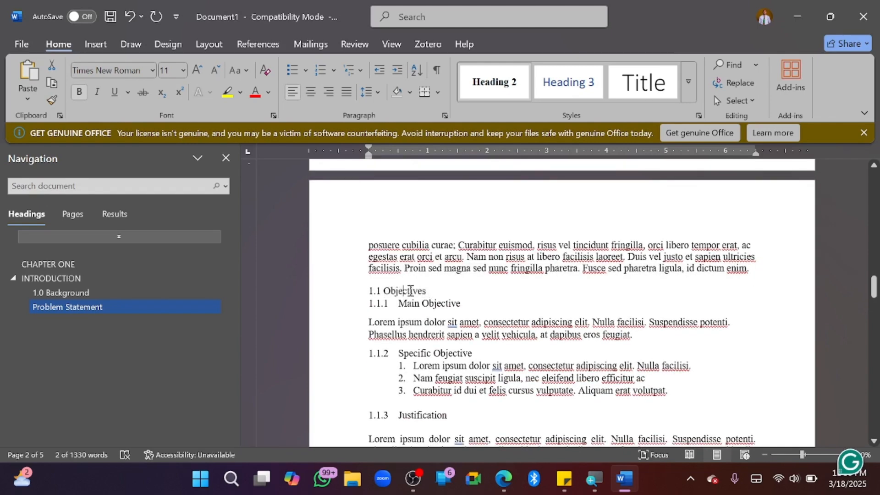
pyautogui.click(349, 294)
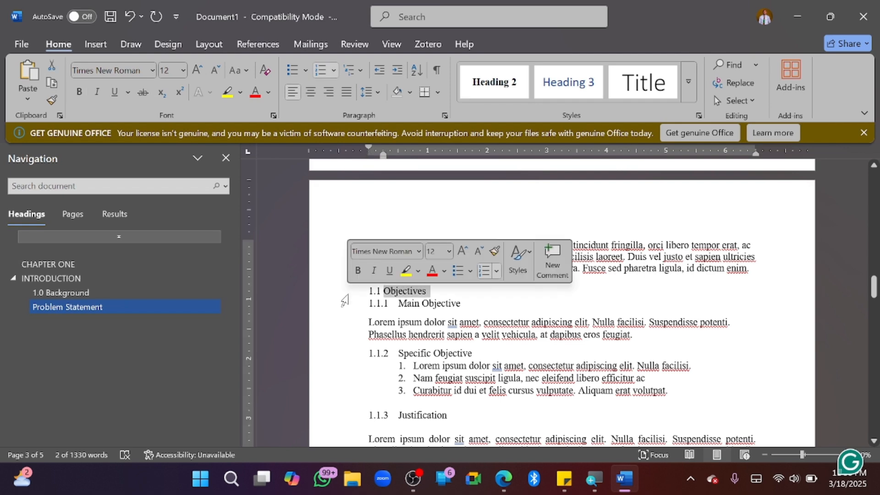
pyautogui.click(485, 87)
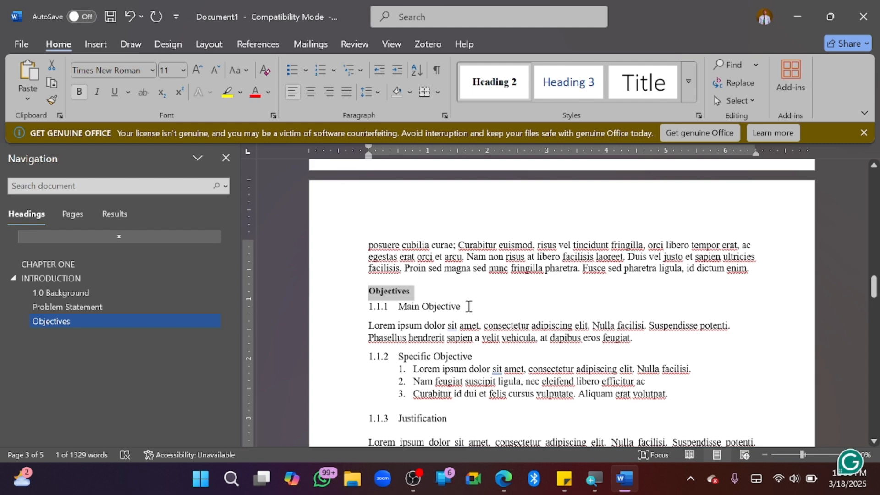
pyautogui.moveTo(467, 306); pyautogui.dragTo(380, 317)
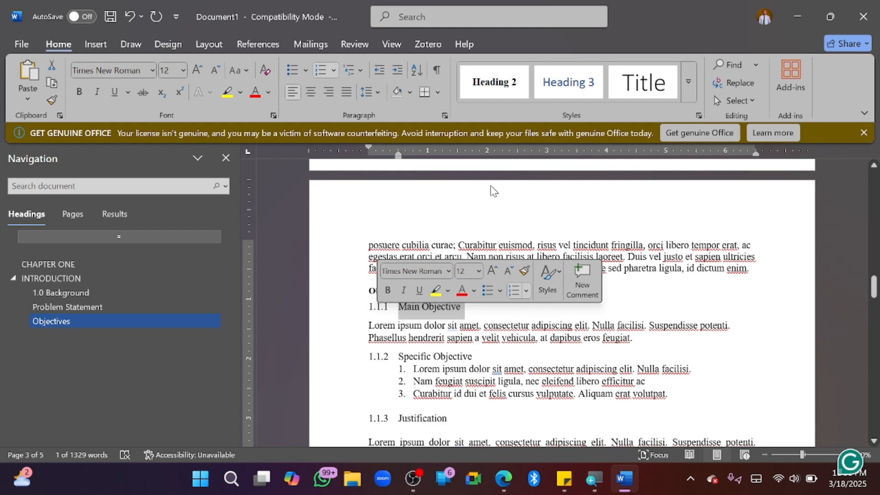
# Make Main Objective a Heading 3 in bold, black (Automatic), 12 pt Times New Roman
pyautogui.click(557, 91)
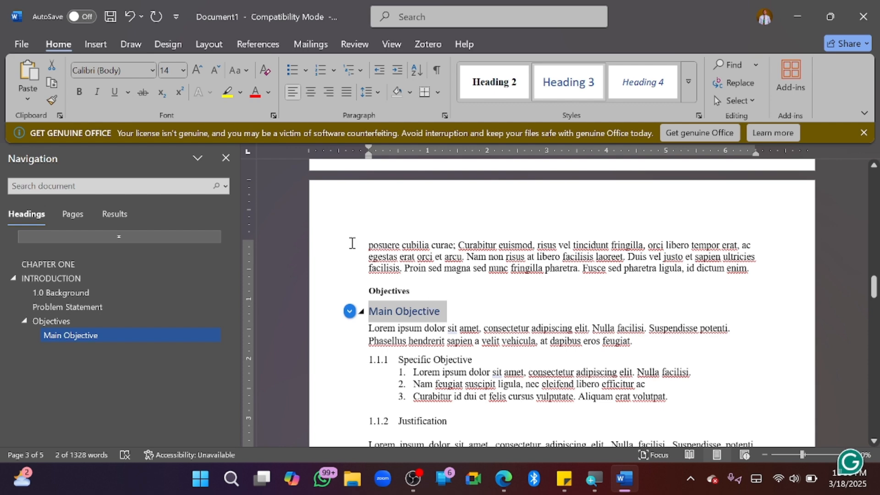
pyautogui.click(138, 71)
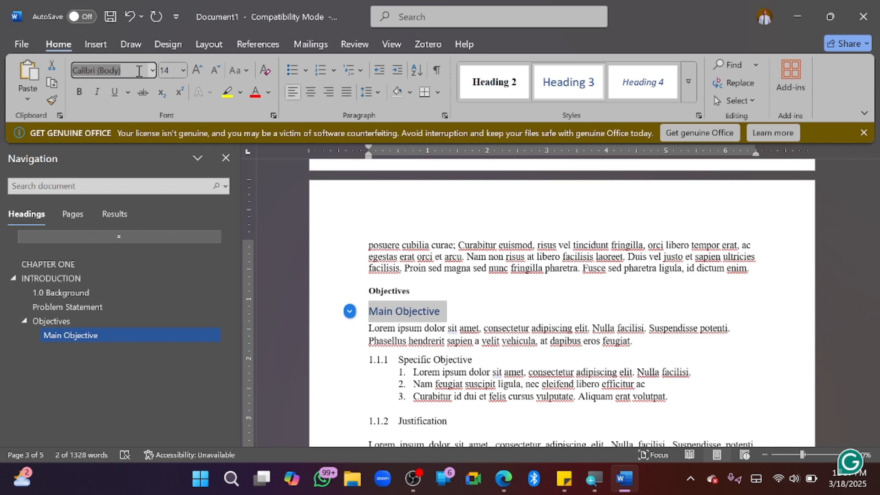
pyautogui.write('Times New Roman')
pyautogui.press('Return')
pyautogui.click(173, 71)
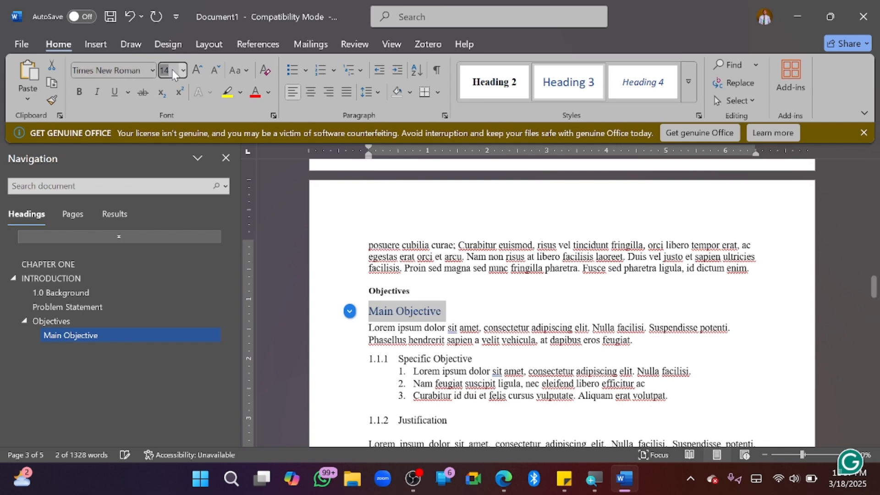
pyautogui.write('12')
pyautogui.press('Return')
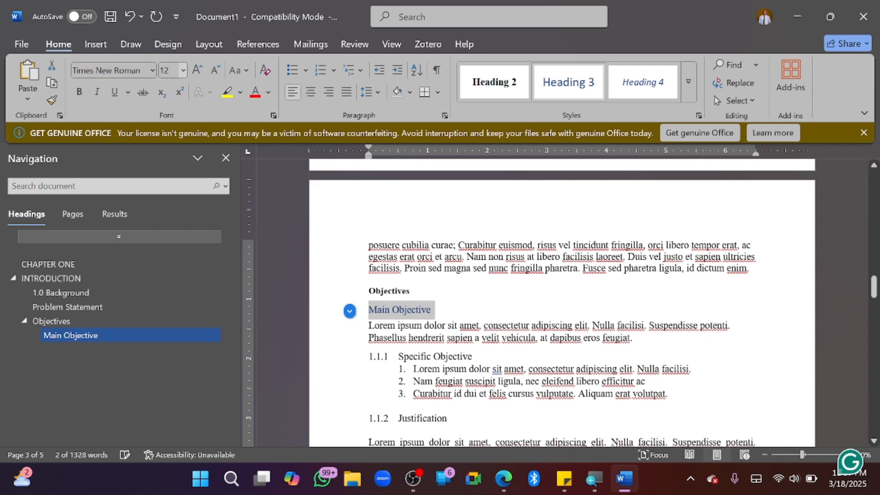
pyautogui.click(80, 92)
pyautogui.click(269, 92)
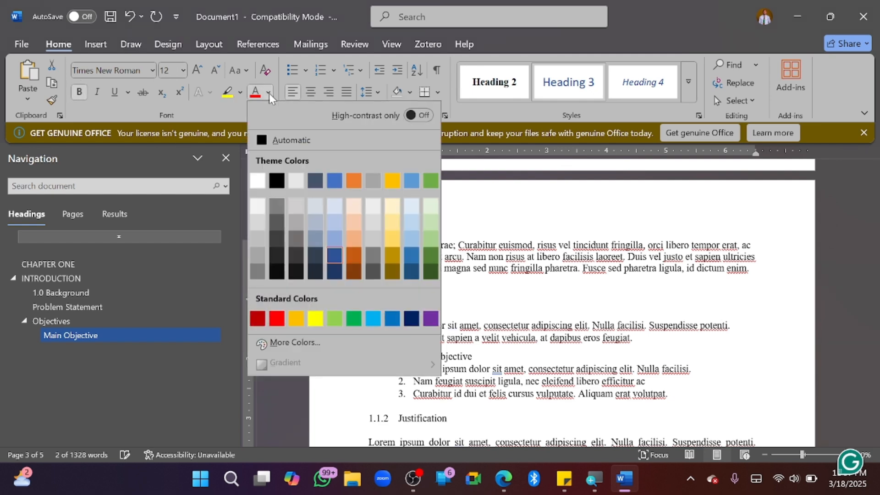
pyautogui.click(282, 140)
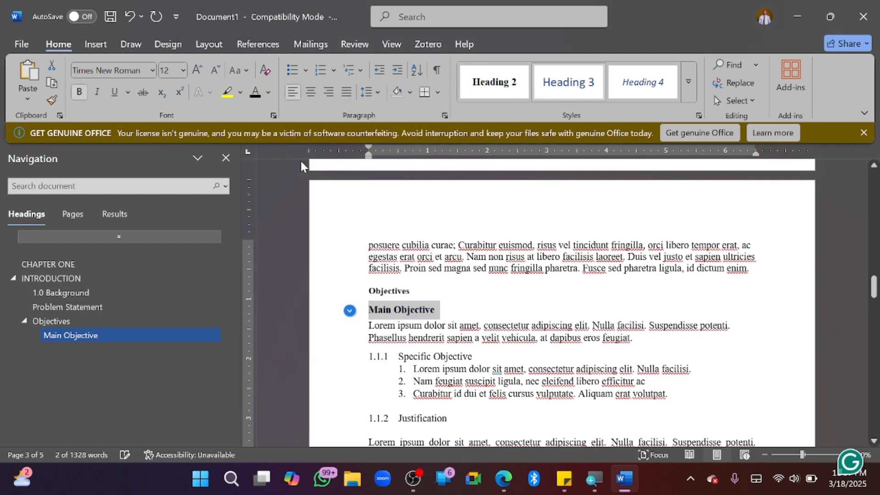
pyautogui.click(372, 308)
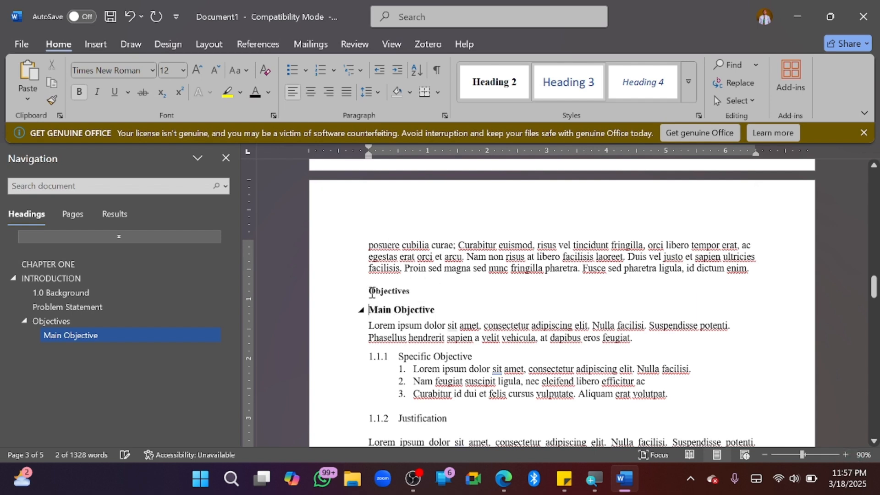
pyautogui.click(372, 292)
# Number the headings as 1.3 Objectives and 1.4 Main Objective
pyautogui.write('1.')
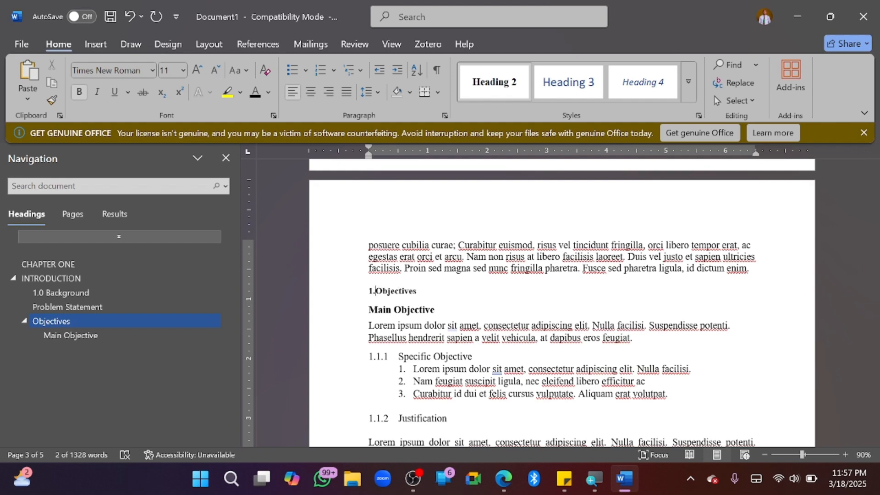
pyautogui.write('3')
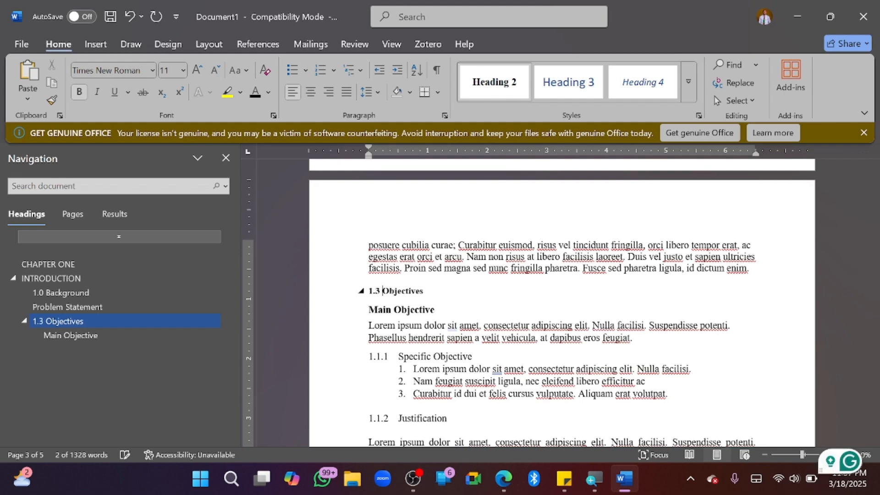
pyautogui.click(371, 310)
pyautogui.write('1.4')
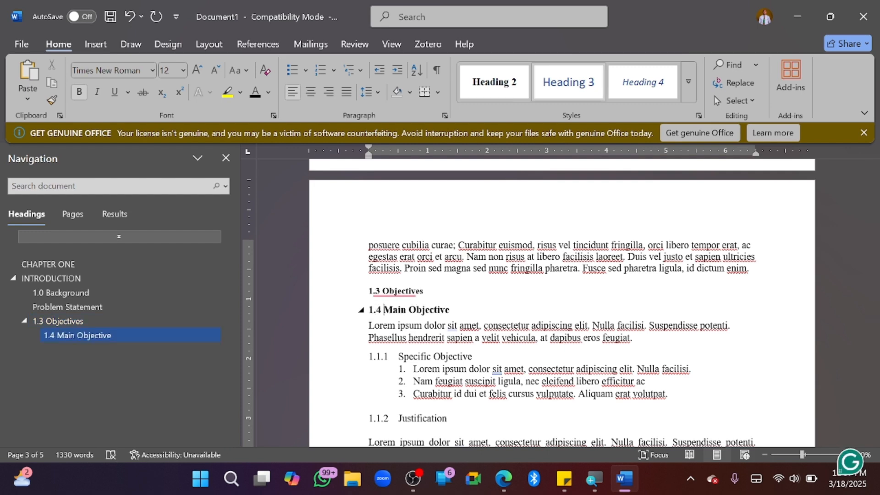
pyautogui.click(468, 362)
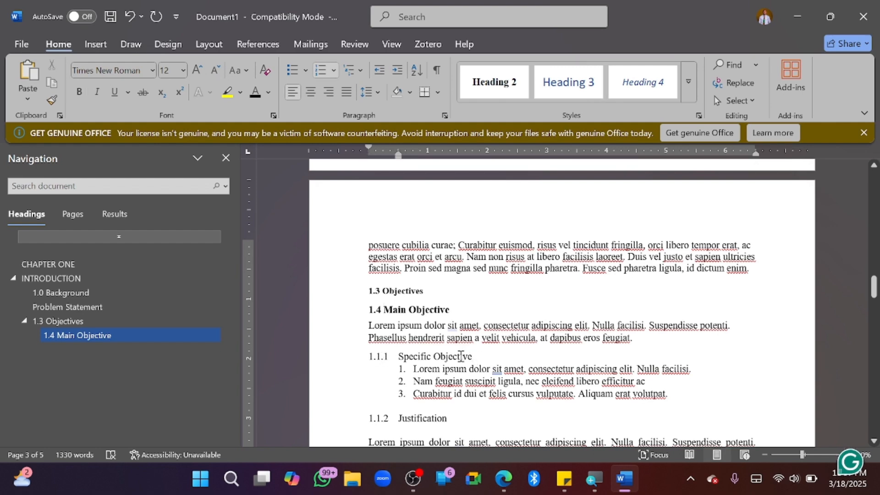
pyautogui.moveTo(478, 354); pyautogui.dragTo(395, 357)
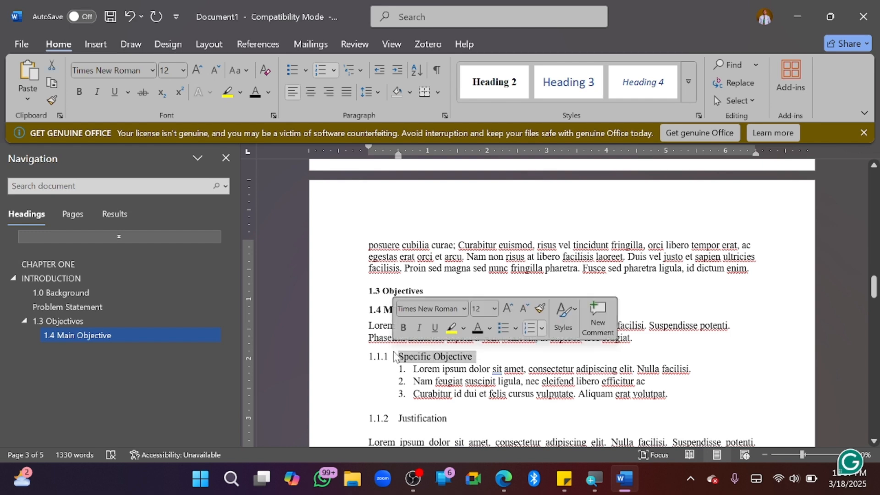
# Copy the 1.4 Main Objective formatting onto Justification with Format Painter, then bold it
pyautogui.click(567, 87)
pyautogui.click(472, 354)
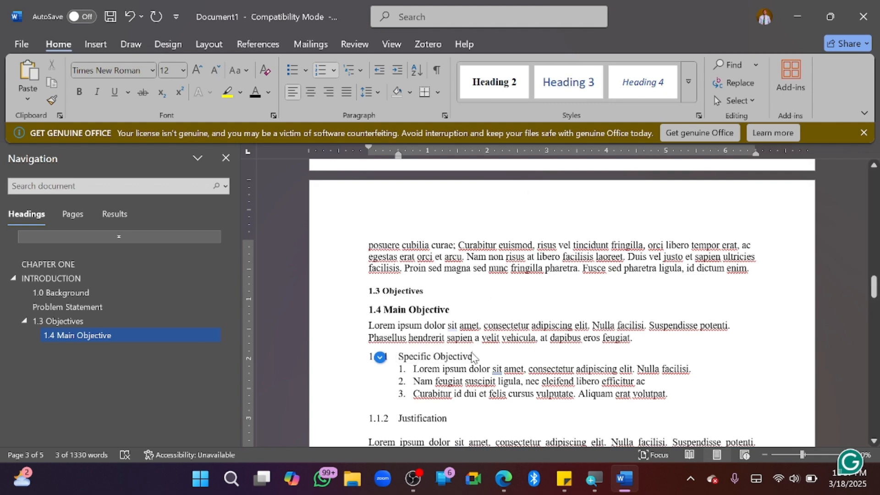
pyautogui.click(457, 307)
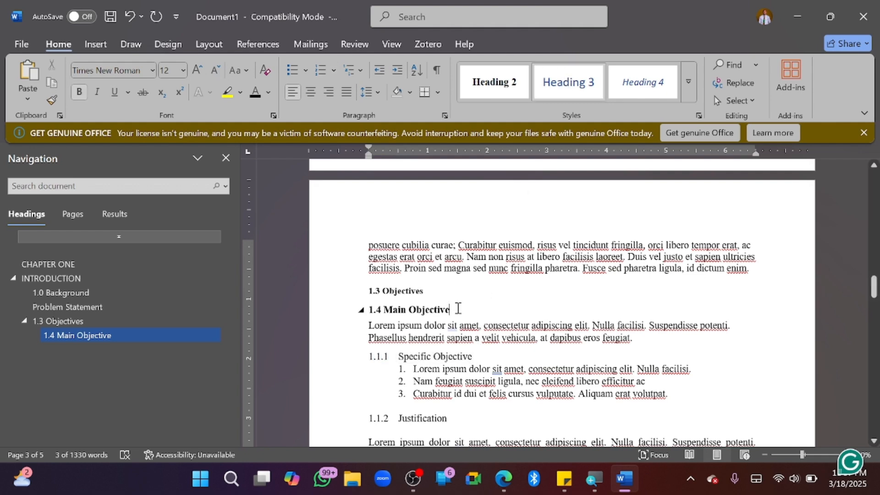
pyautogui.doubleClick(409, 312)
pyautogui.keyDown('shift'); pyautogui.click(373, 307); pyautogui.keyUp('shift')
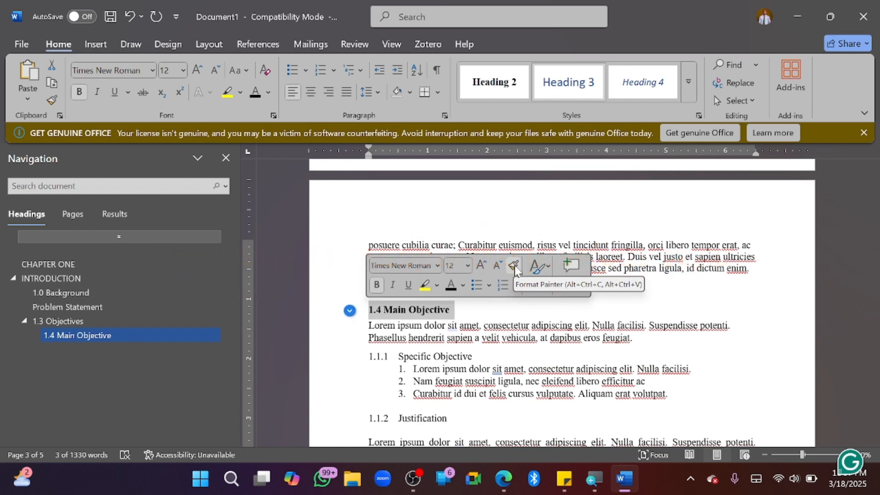
pyautogui.click(514, 265)
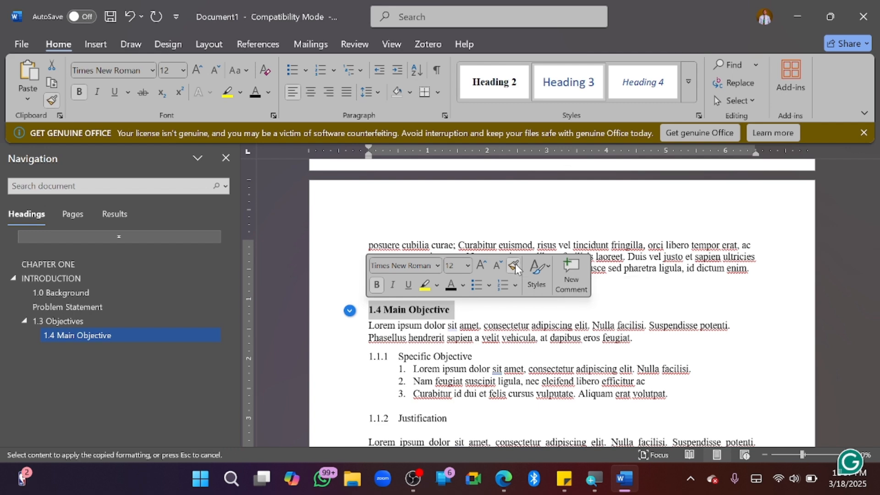
pyautogui.click(447, 418)
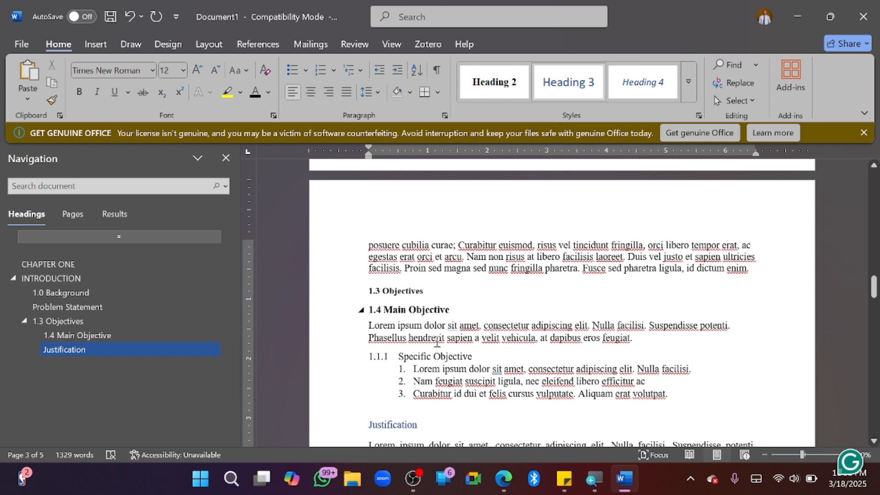
pyautogui.click(353, 425)
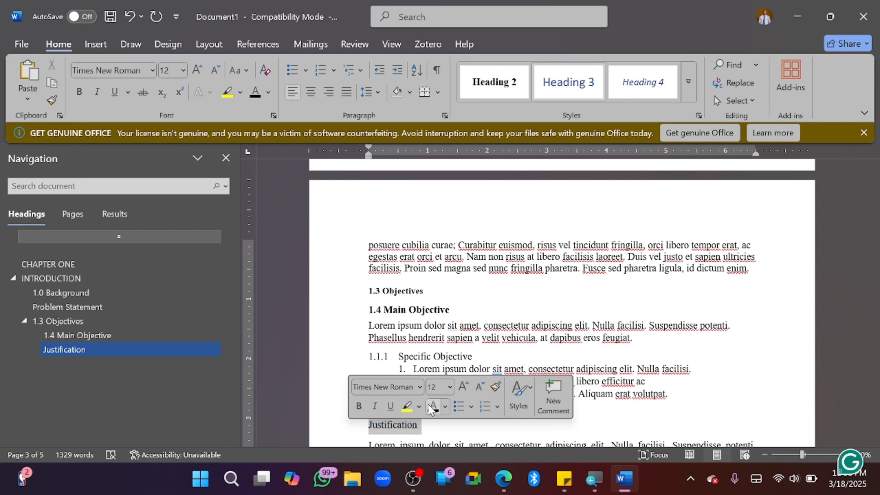
pyautogui.click(358, 406)
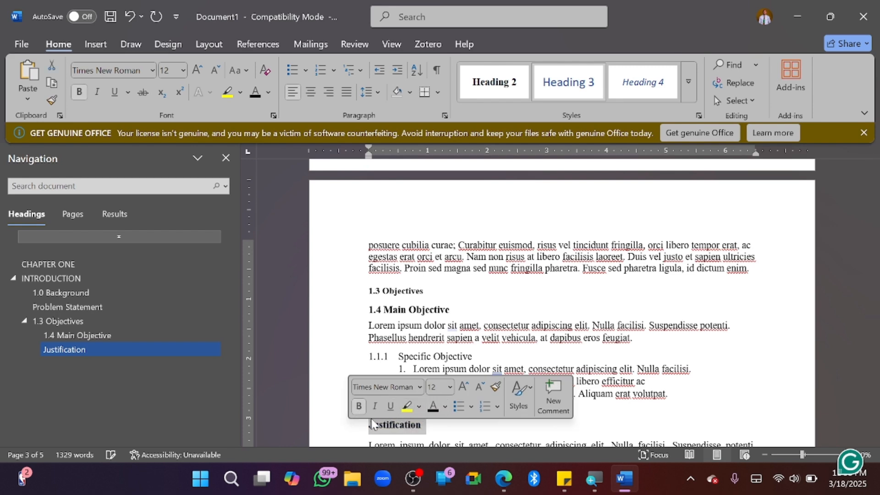
pyautogui.click(411, 422)
# Make CHAPTER TWO and LITERATURE REVIEW centred Heading 1 titles
pyautogui.scroll(-1, 411, 422)
pyautogui.scroll(-7, 412, 422)
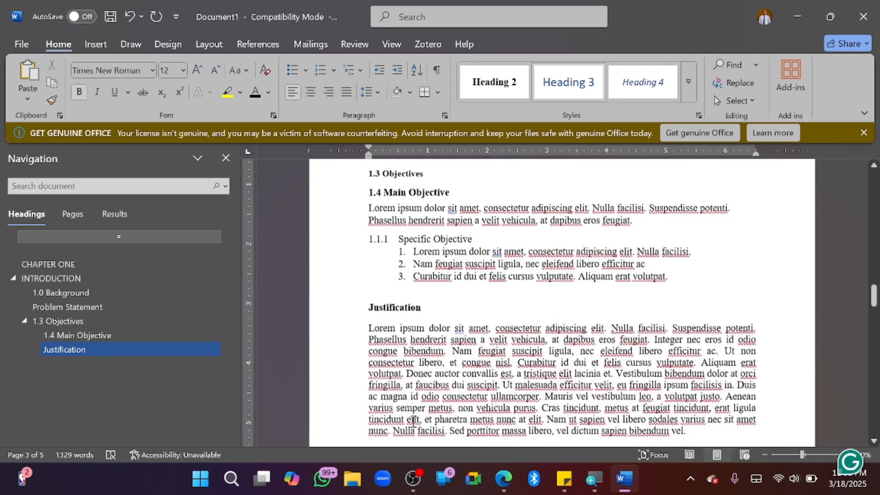
pyautogui.scroll(-13, 413, 422)
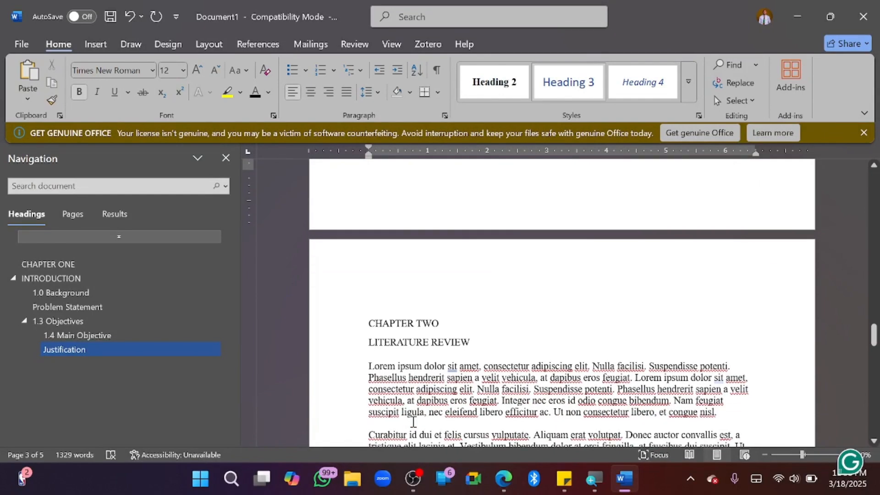
pyautogui.click(476, 344)
pyautogui.keyDown('shift'); pyautogui.click(358, 324); pyautogui.keyUp('shift')
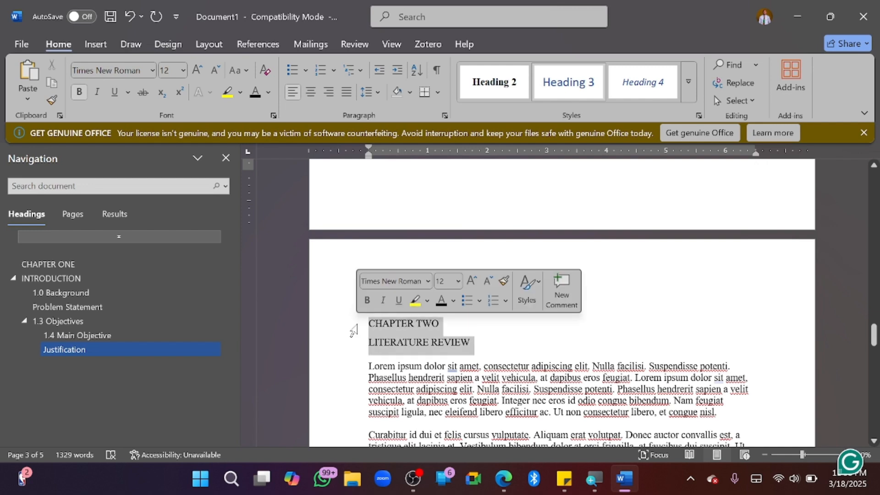
pyautogui.click(686, 90)
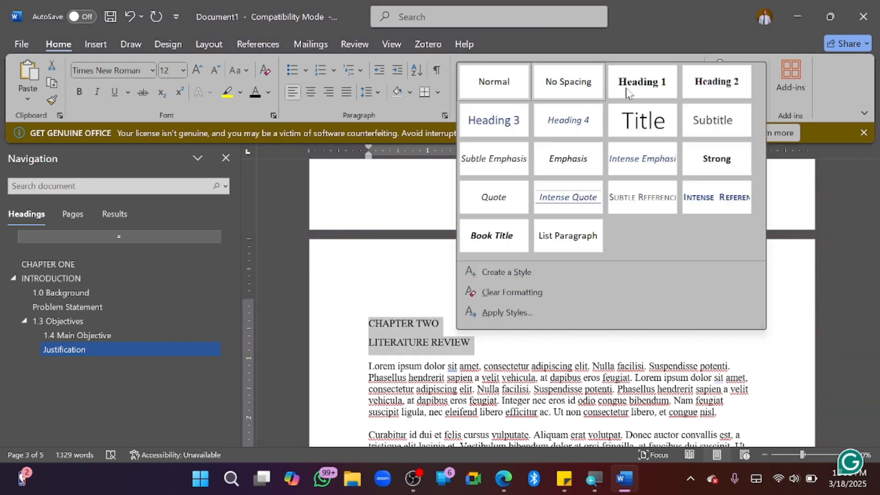
pyautogui.click(641, 82)
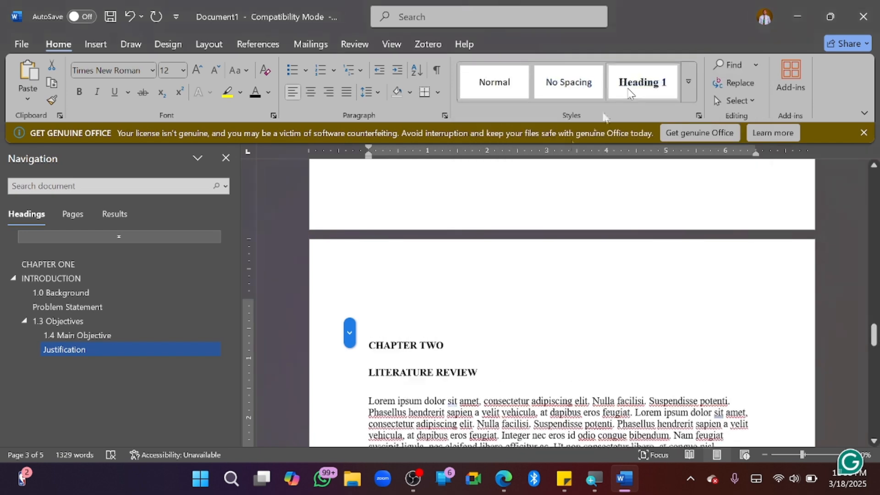
pyautogui.click(312, 90)
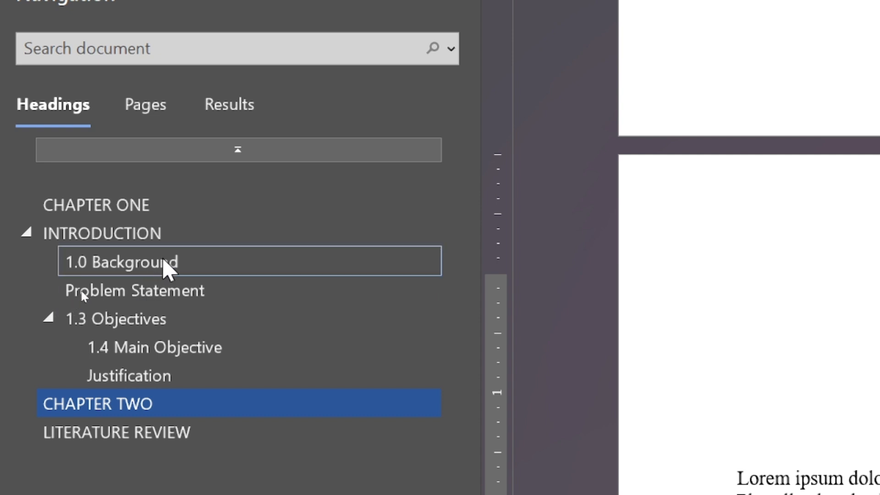
# Promote Problem Statement in the Navigation pane to INTRODUCTION's top level, nesting 1.3 Objectives beneath
pyautogui.rightClick(153, 290)
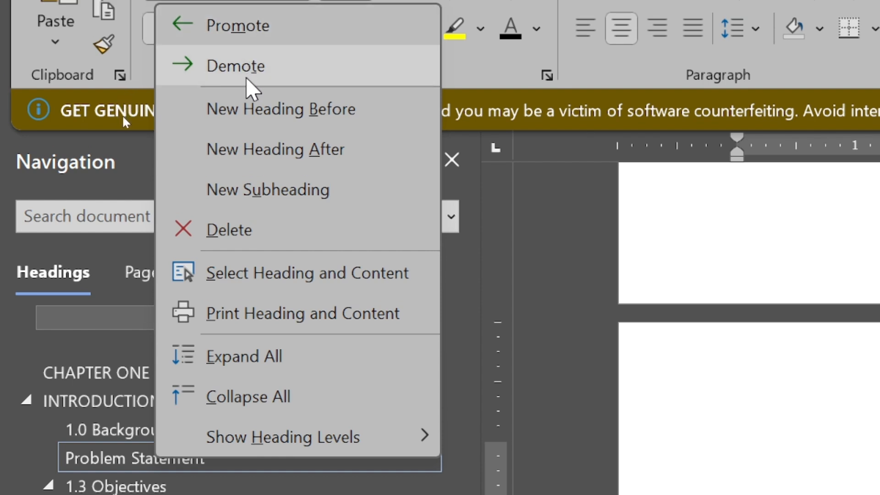
pyautogui.click(246, 45)
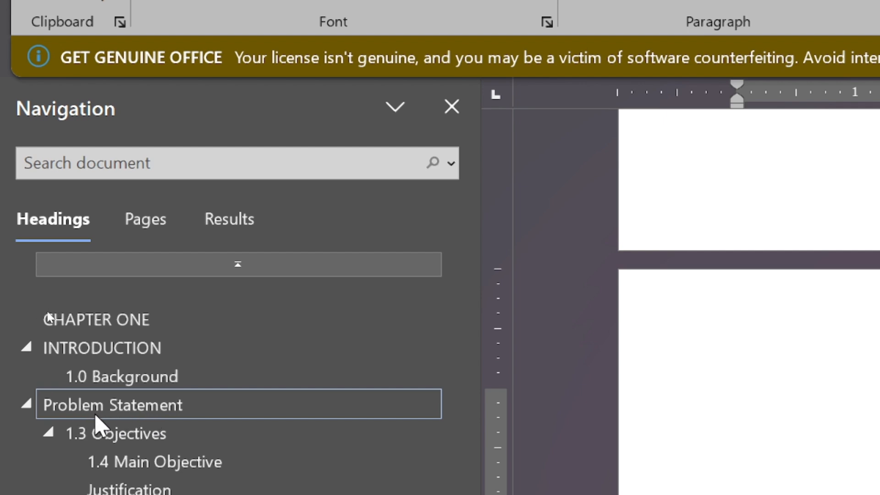
# Demote Problem Statement in the Navigation pane so it sits under INTRODUCTION again
pyautogui.rightClick(62, 403)
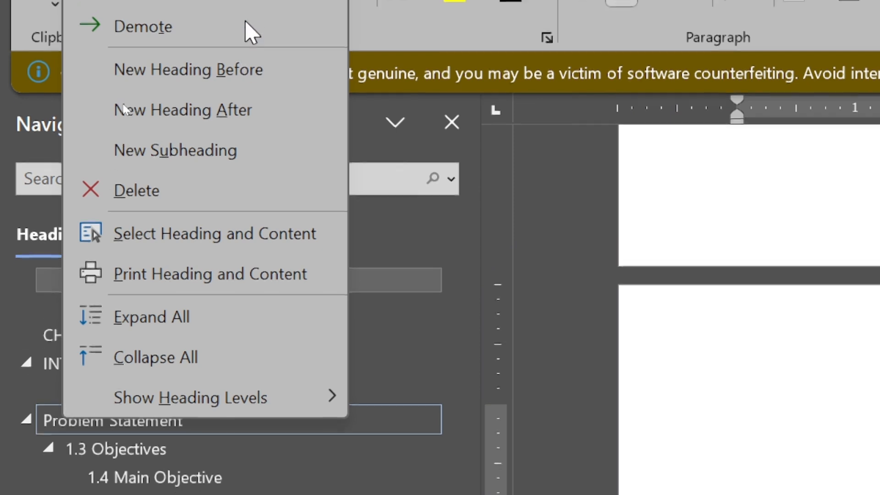
pyautogui.click(161, 20)
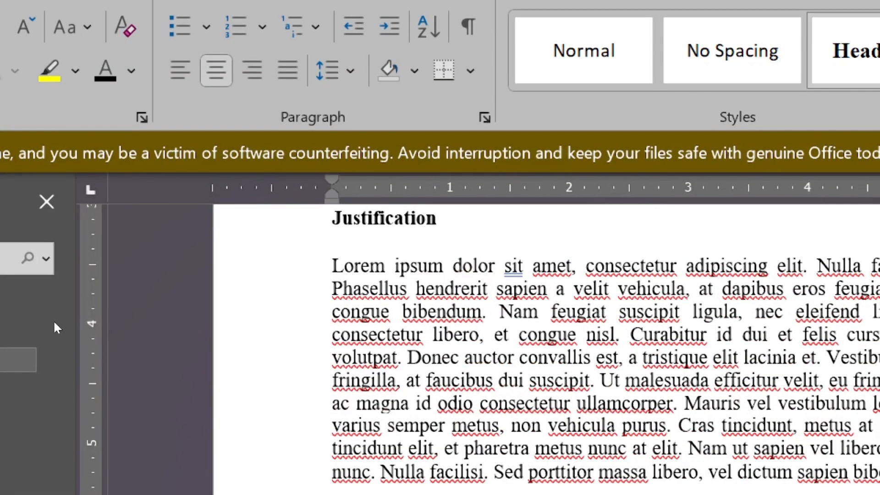
pyautogui.hotkey('ctrl', 'z')
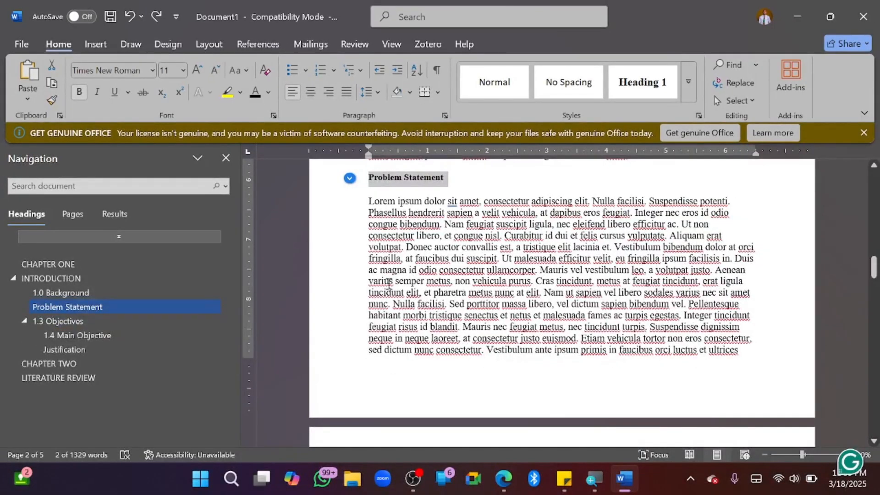
# Scroll to the top and place the cursor below TABLE OF CONTENTS
pyautogui.scroll(10, 388, 283)
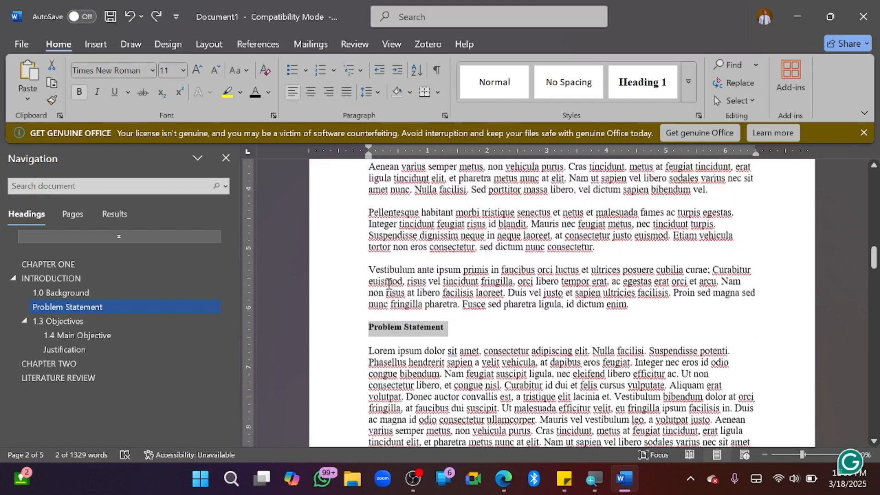
pyautogui.scroll(3, 388, 284)
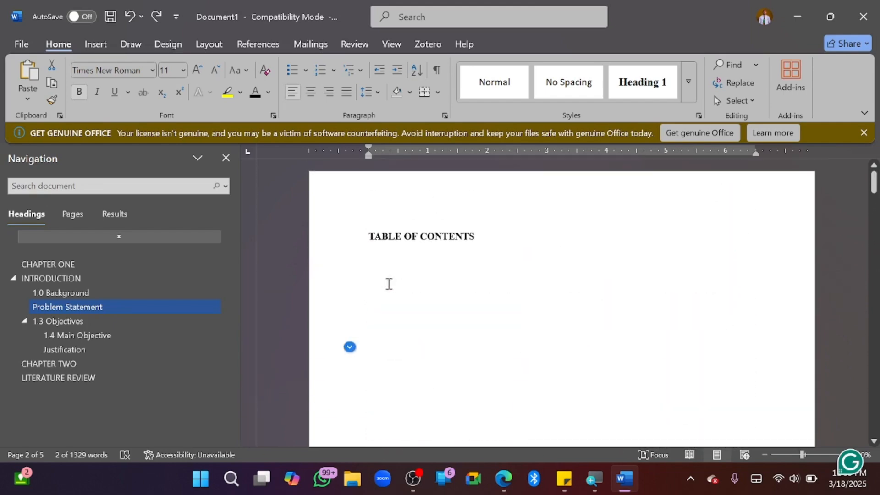
pyautogui.click(396, 270)
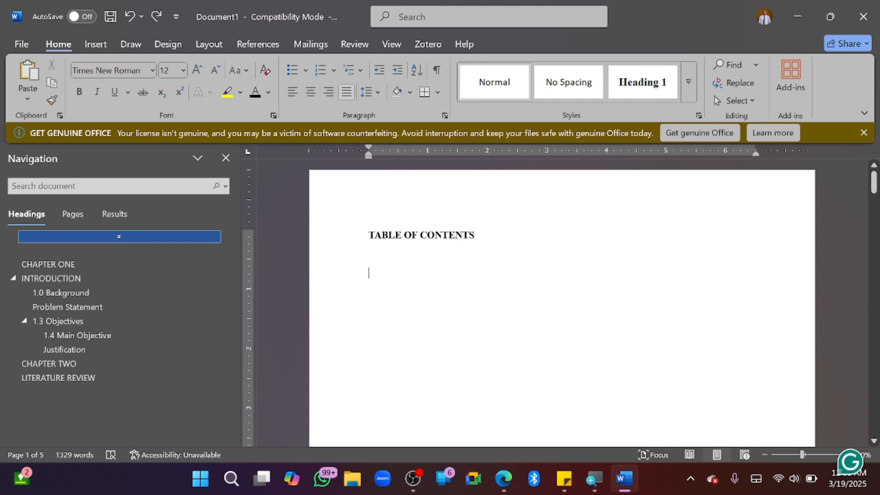
# Put the cursor on the line under TABLE OF CONTENTS and show the References commands
pyautogui.click(382, 255)
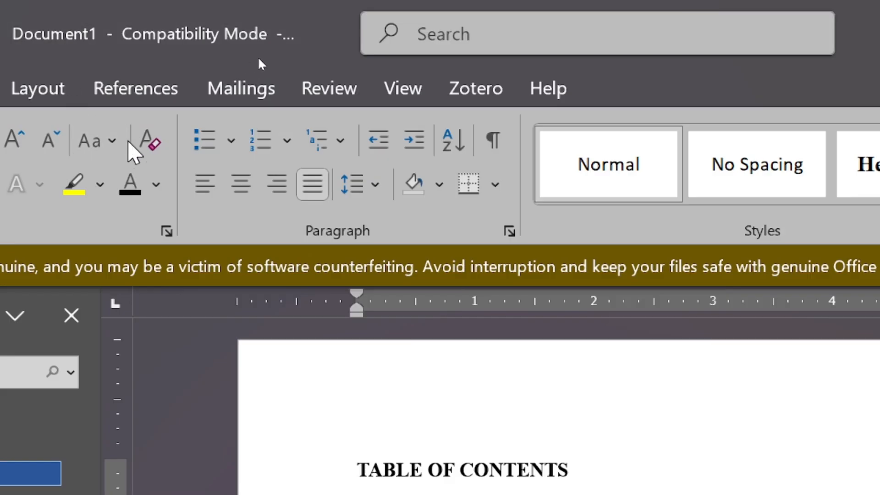
pyautogui.click(146, 91)
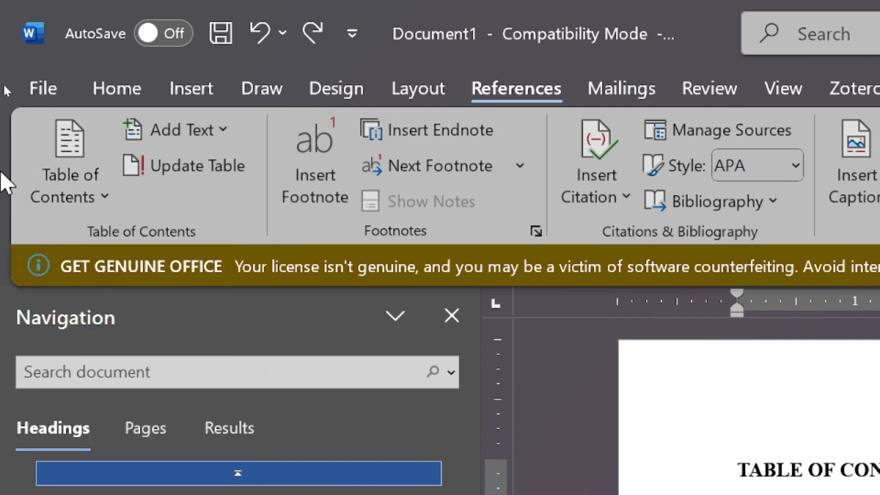
# Insert the Automatic Table 1 table of contents from the Table of Contents gallery
pyautogui.click(59, 168)
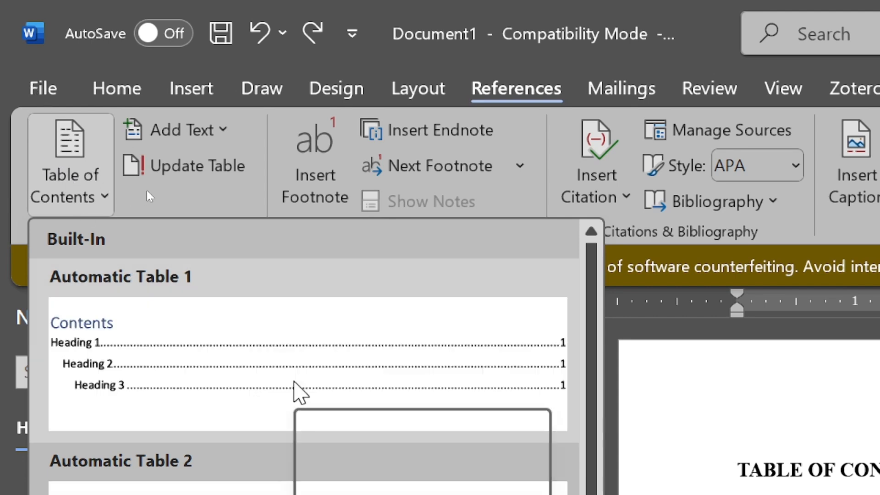
pyautogui.scroll(-1, 295, 385)
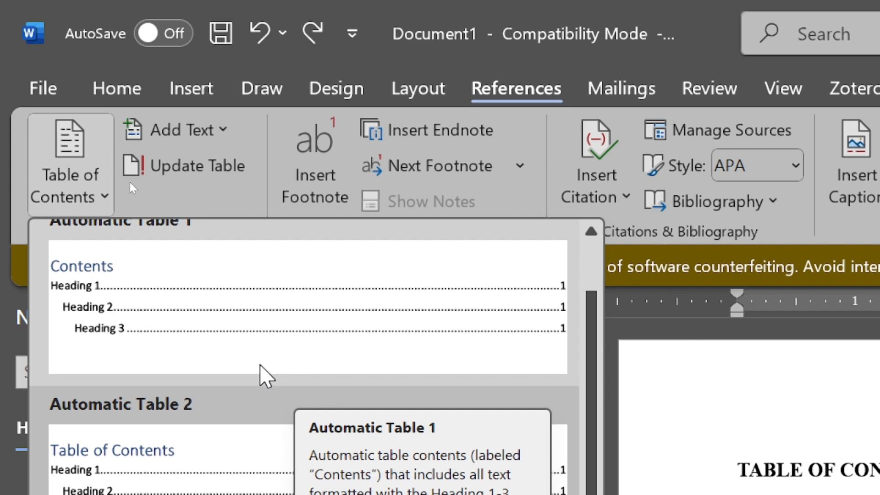
pyautogui.scroll(1, 266, 375)
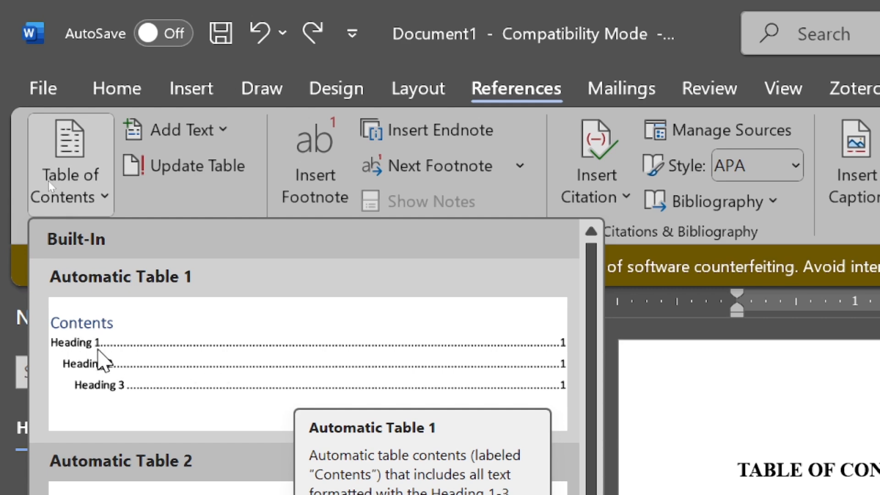
pyautogui.click(169, 377)
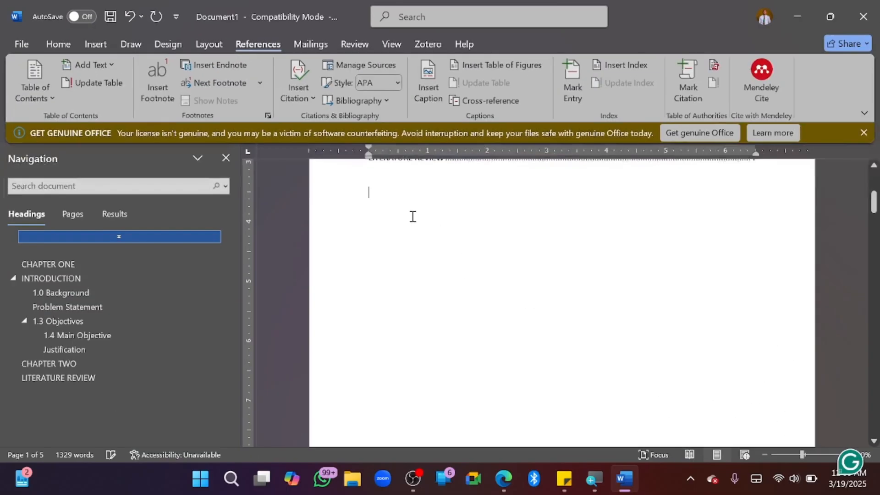
pyautogui.scroll(5, 529, 297)
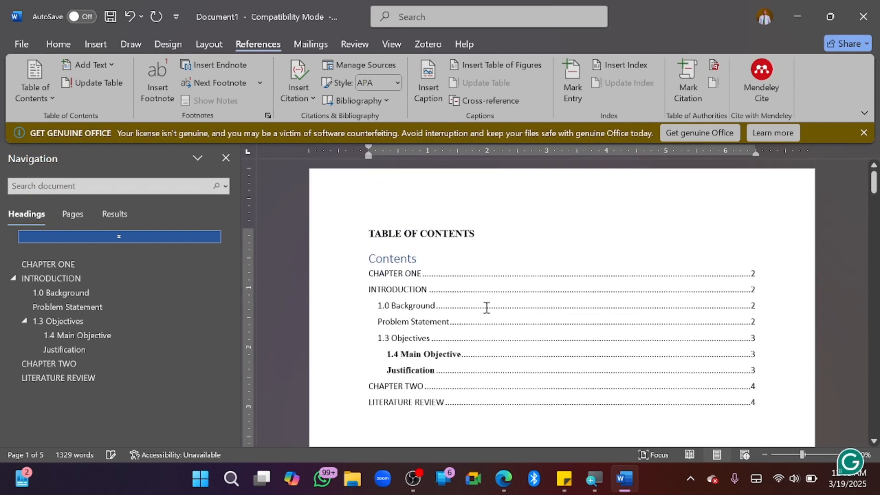
# Click into the generated table of contents listing CHAPTER ONE through LITERATURE REVIEW
pyautogui.click(458, 301)
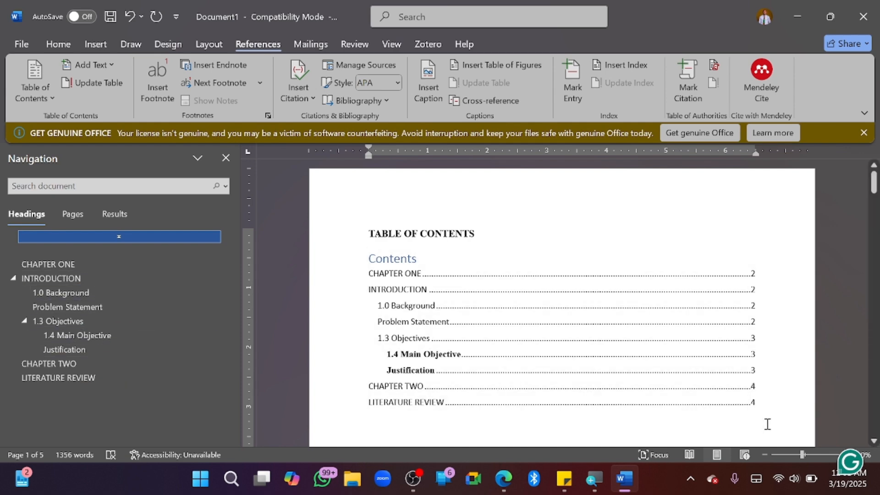
pyautogui.click(378, 262)
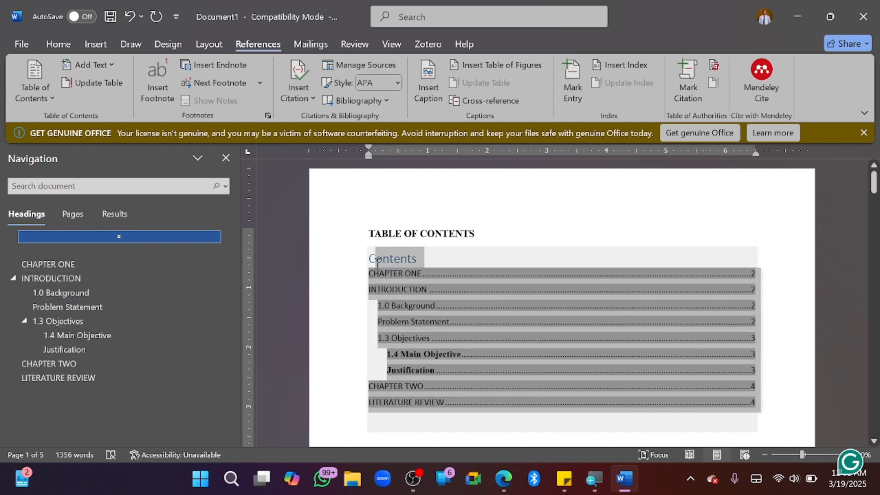
# Make the whole table of contents bold 12-point Times New Roman
pyautogui.click(377, 262)
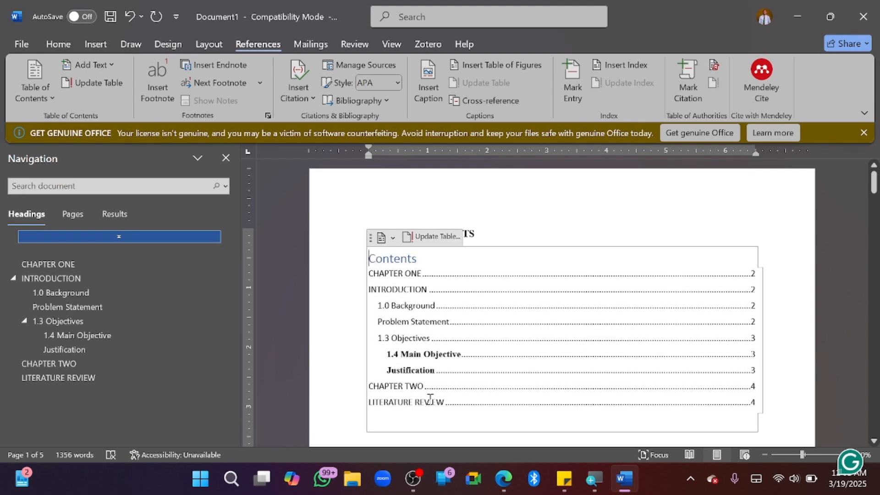
pyautogui.keyDown('shift'); pyautogui.click(433, 414); pyautogui.keyUp('shift')
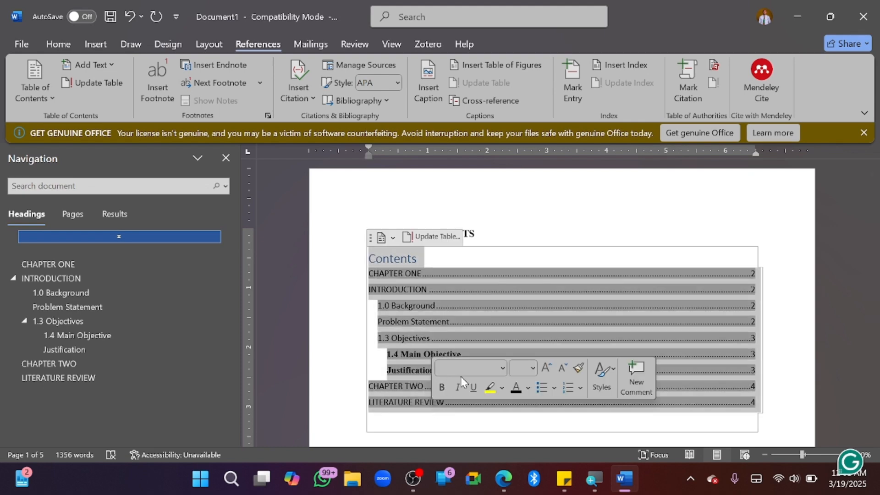
pyautogui.click(457, 369)
pyautogui.write('Times New Roman')
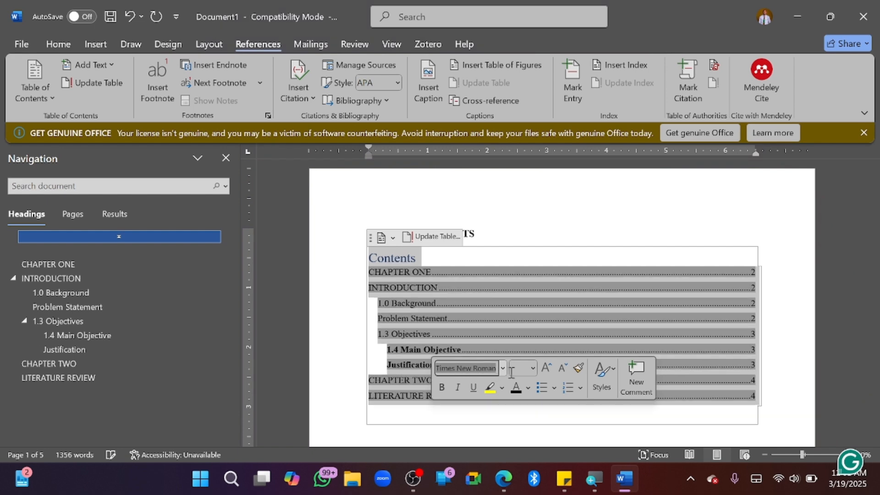
pyautogui.click(521, 371)
pyautogui.write('12')
pyautogui.press('Return')
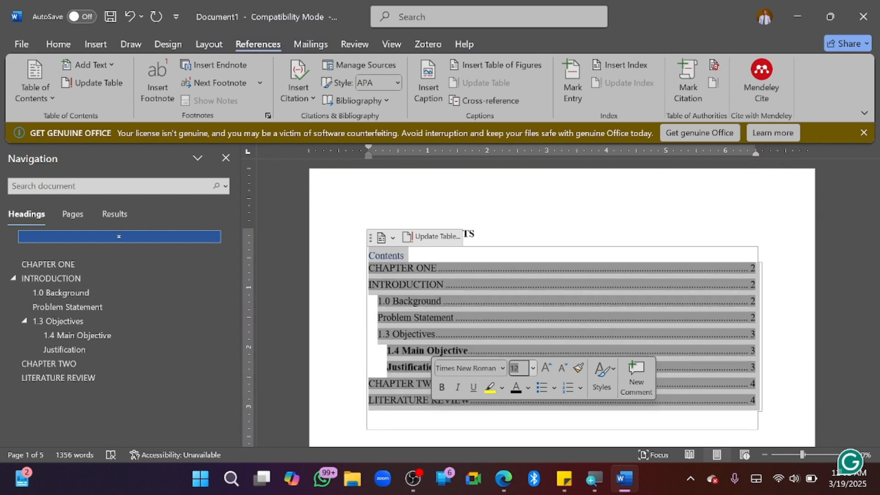
pyautogui.click(446, 387)
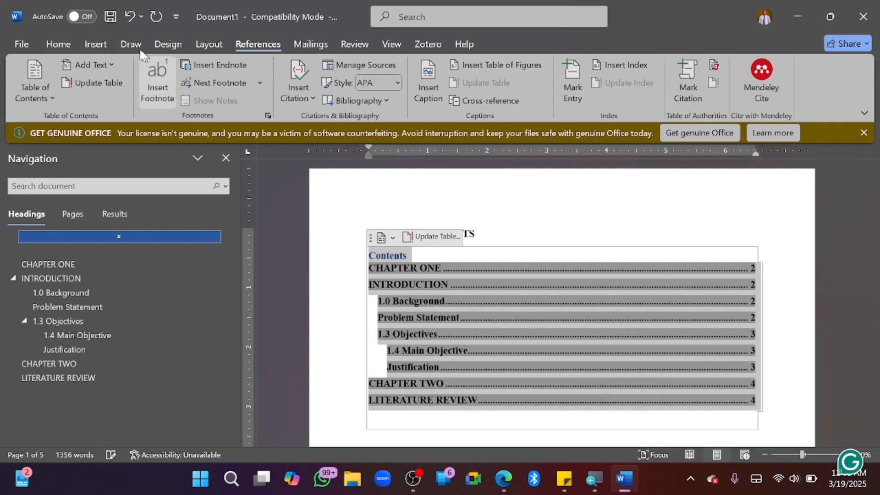
# Set the table of contents line spacing to 2.0
pyautogui.click(60, 45)
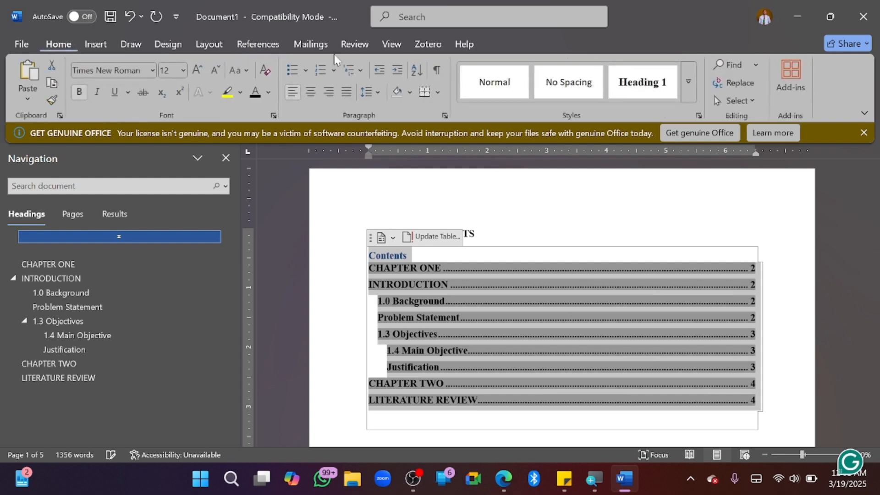
pyautogui.click(379, 92)
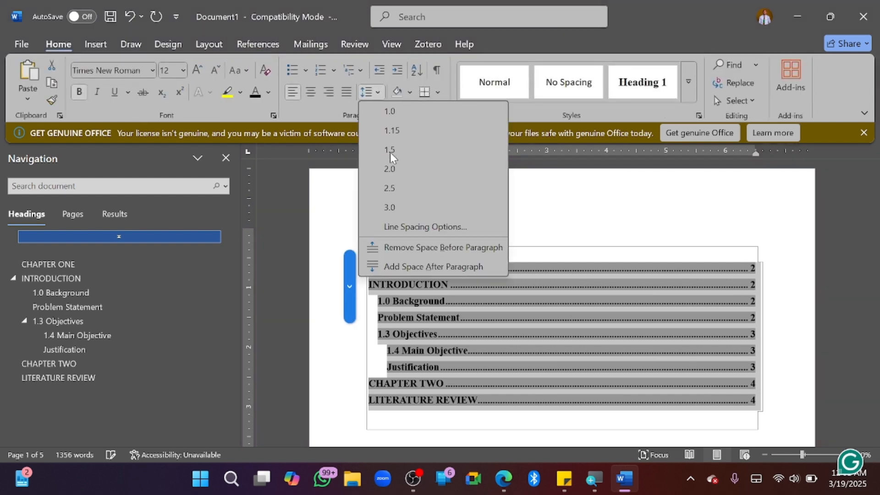
pyautogui.click(391, 173)
# Select the table of contents field from the left margin
pyautogui.scroll(-5, 435, 318)
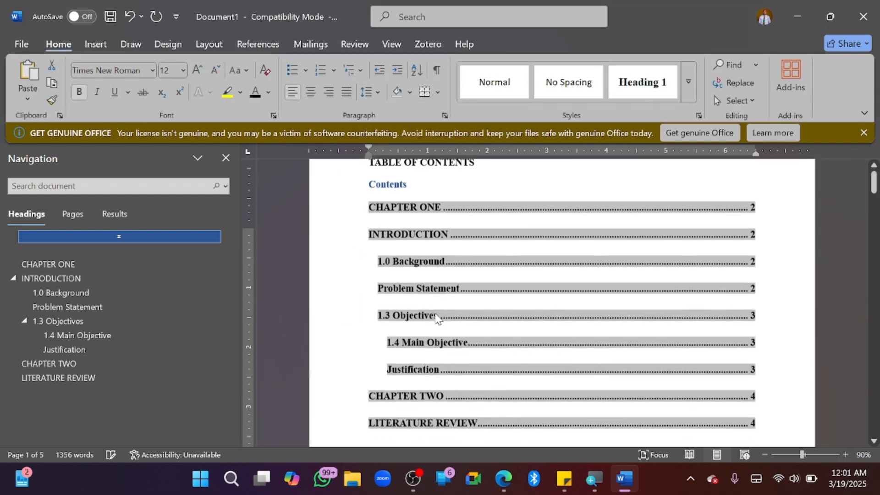
pyautogui.scroll(1, 435, 318)
pyautogui.scroll(1, 435, 316)
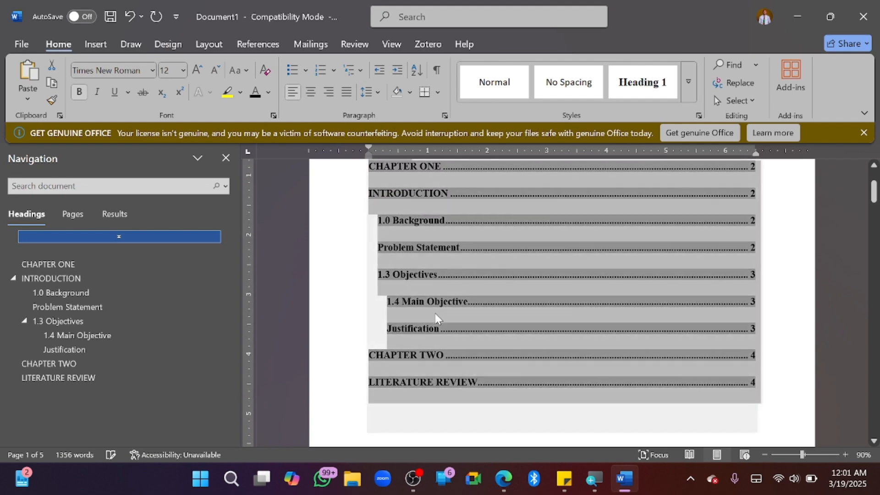
pyautogui.click(349, 410)
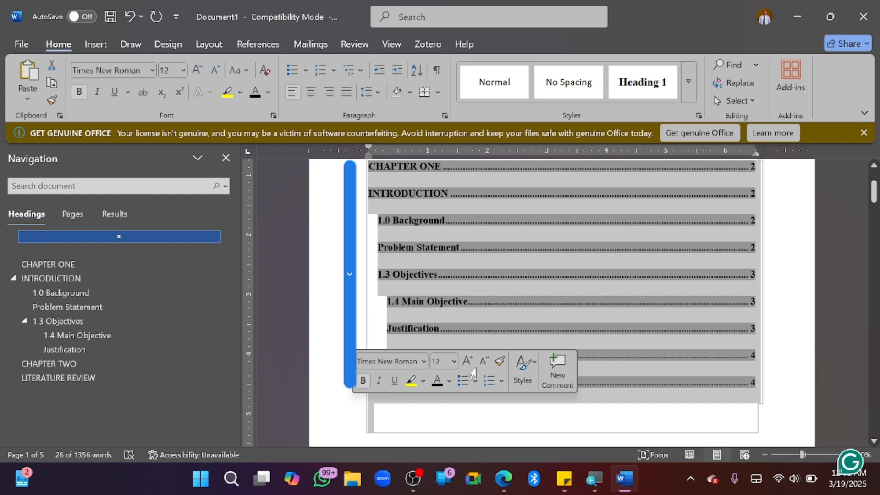
# Update the table of contents field, choosing Update entire table
pyautogui.rightClick(528, 285)
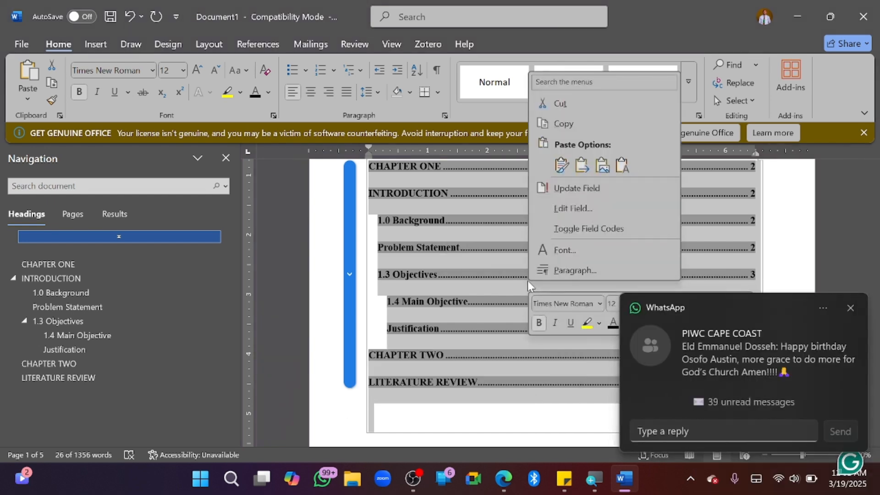
pyautogui.click(568, 191)
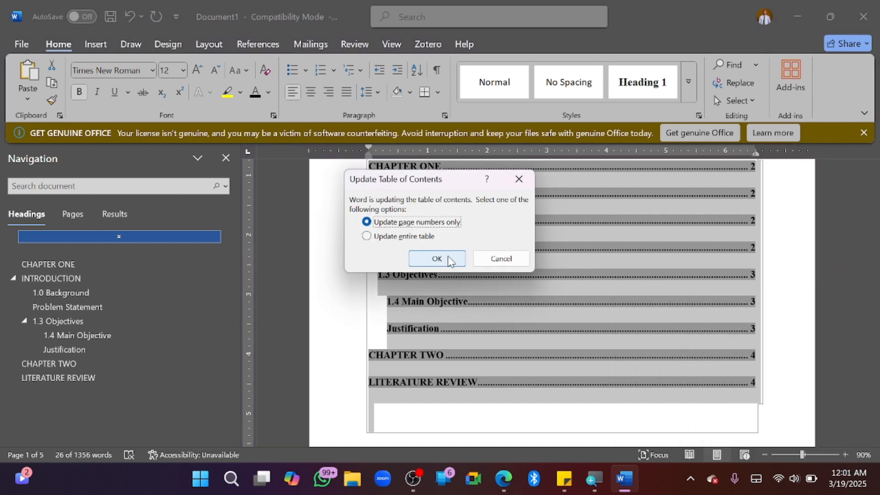
pyautogui.click(387, 239)
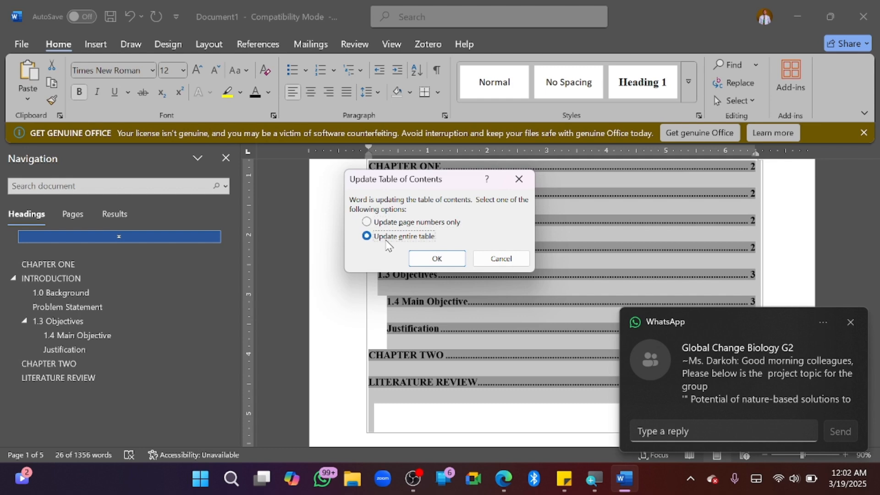
pyautogui.click(436, 260)
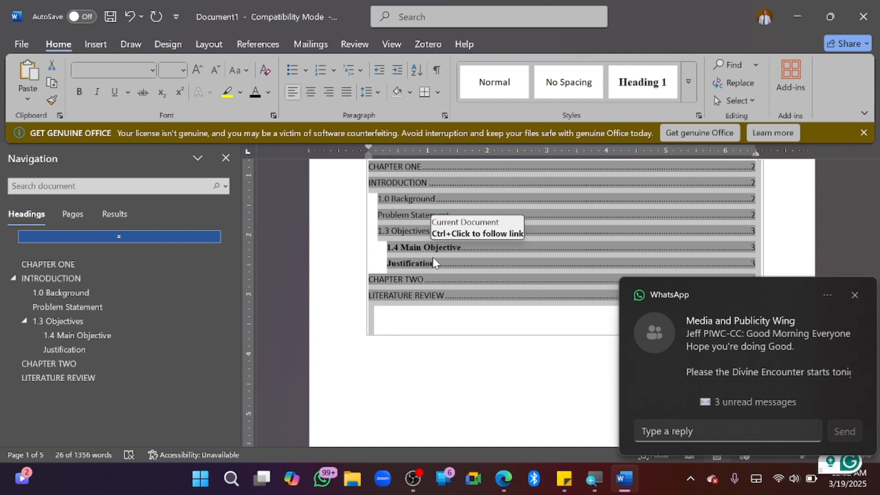
pyautogui.scroll(3, 432, 257)
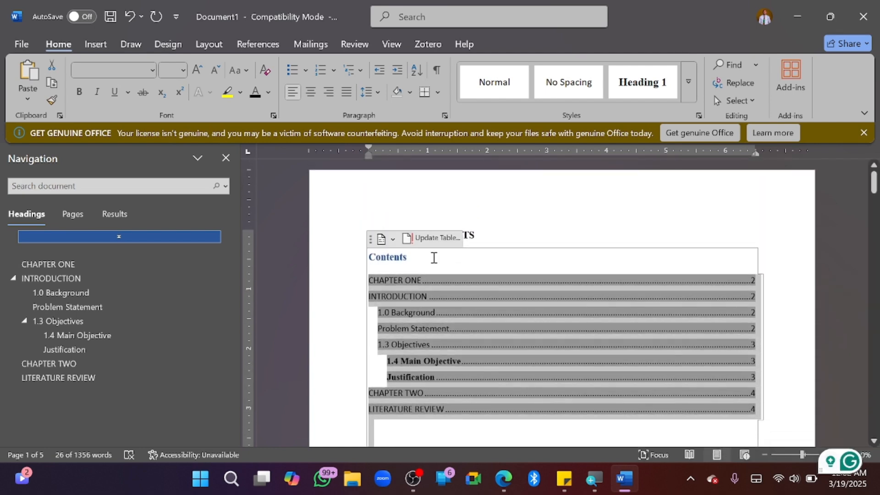
pyautogui.scroll(-1, 434, 258)
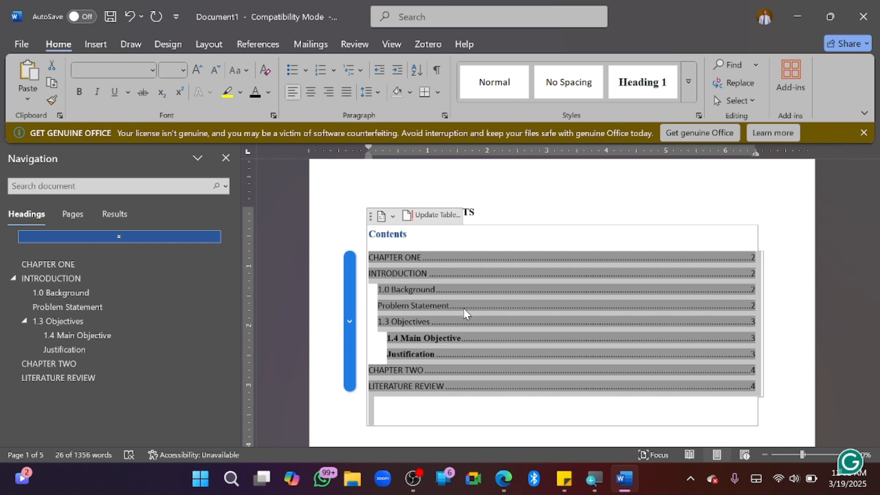
pyautogui.scroll(-1, 463, 308)
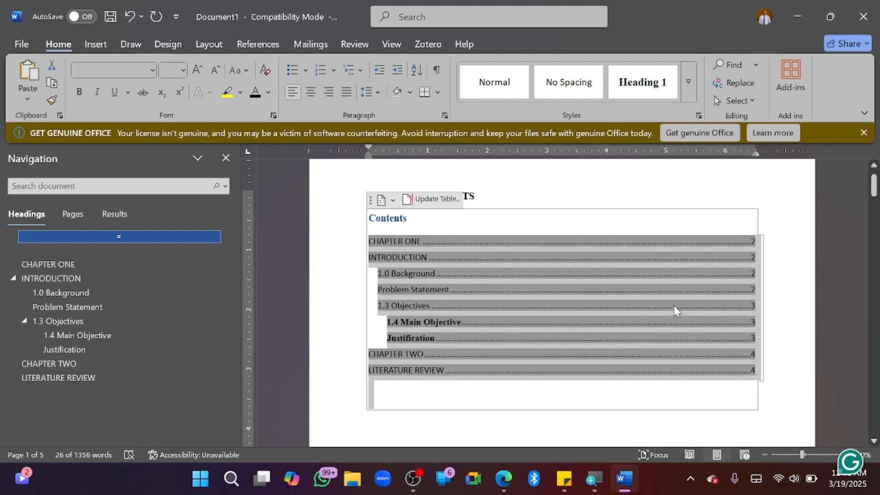
pyautogui.scroll(-10, 548, 328)
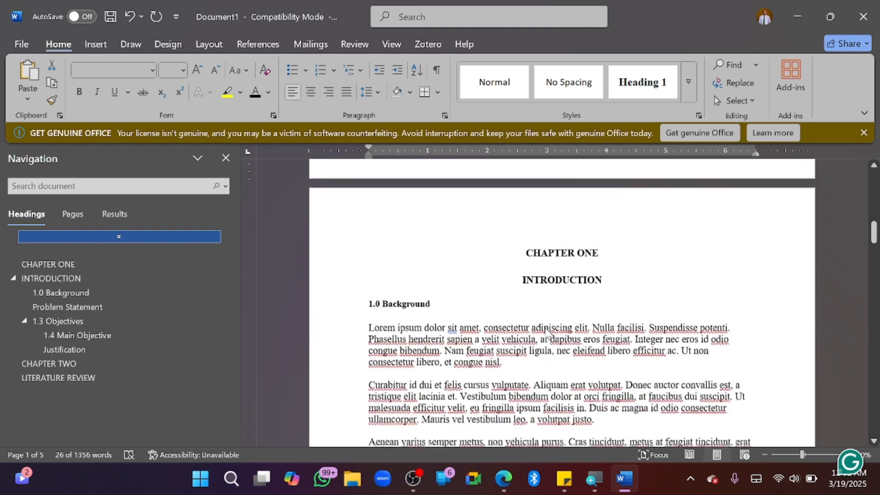
pyautogui.scroll(-4, 548, 333)
pyautogui.scroll(20, 546, 334)
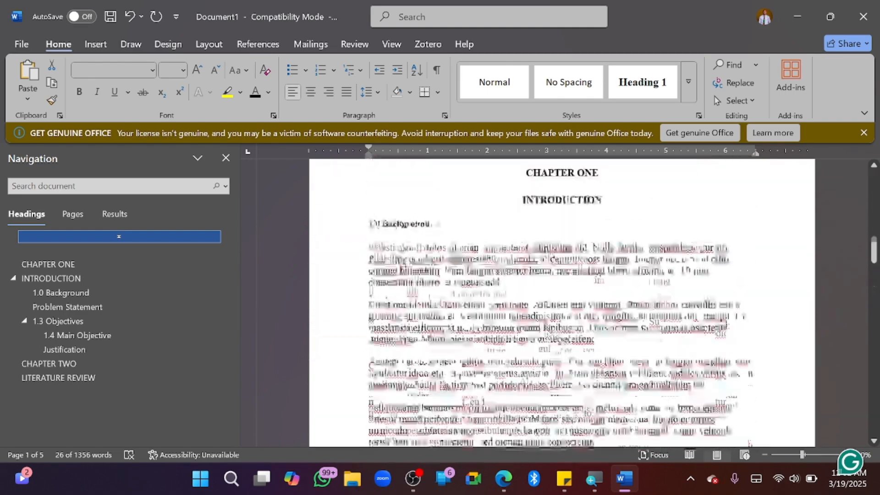
pyautogui.scroll(-2, 545, 329)
pyautogui.click(545, 329)
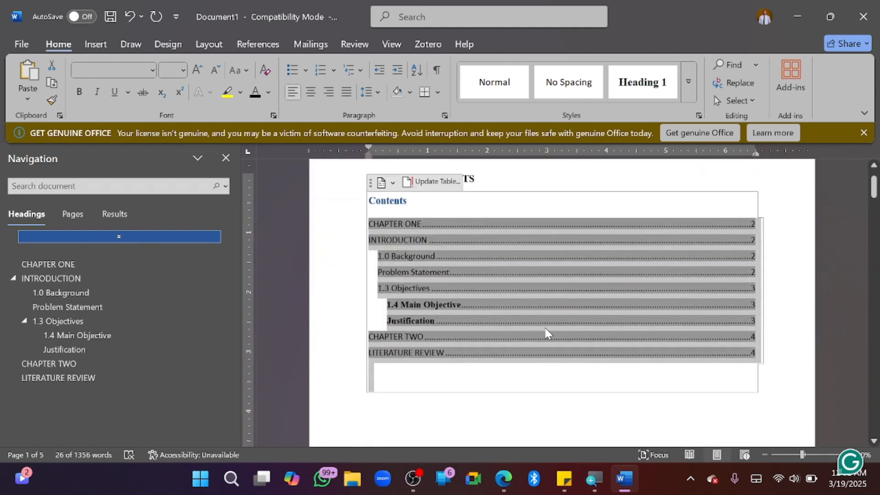